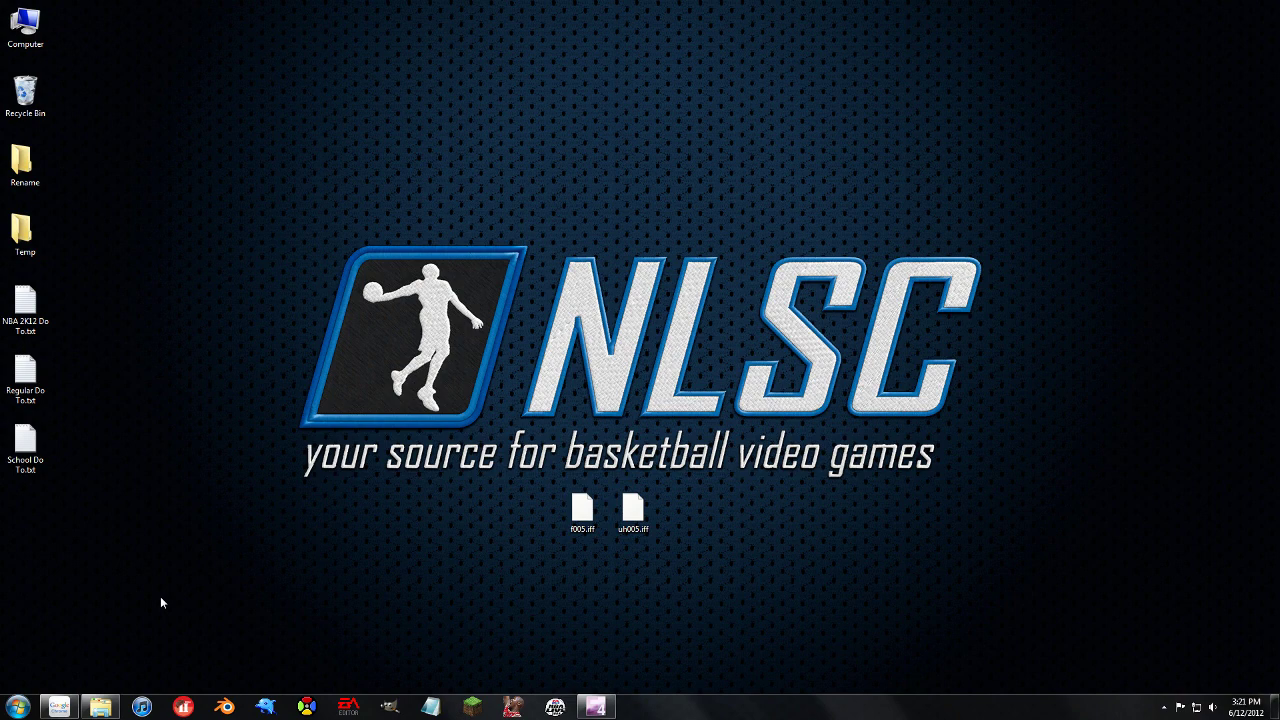
# Restore the Chrome window showing the NLSC guide 'Basic DDS File Editing with GIMP'
pyautogui.click(59, 707)
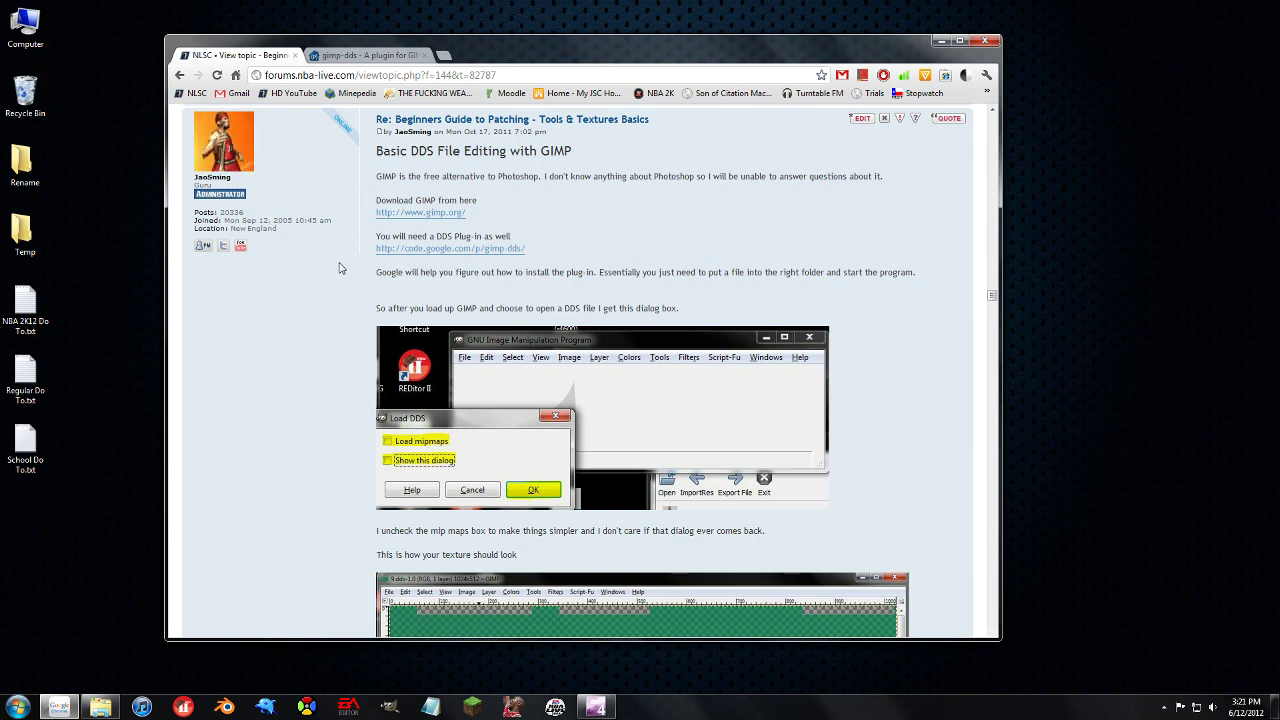
# Check the gimp-dds plug-in's Downloads page, then close that tab and minimize Chrome
pyautogui.scroll(2, 520, 298)
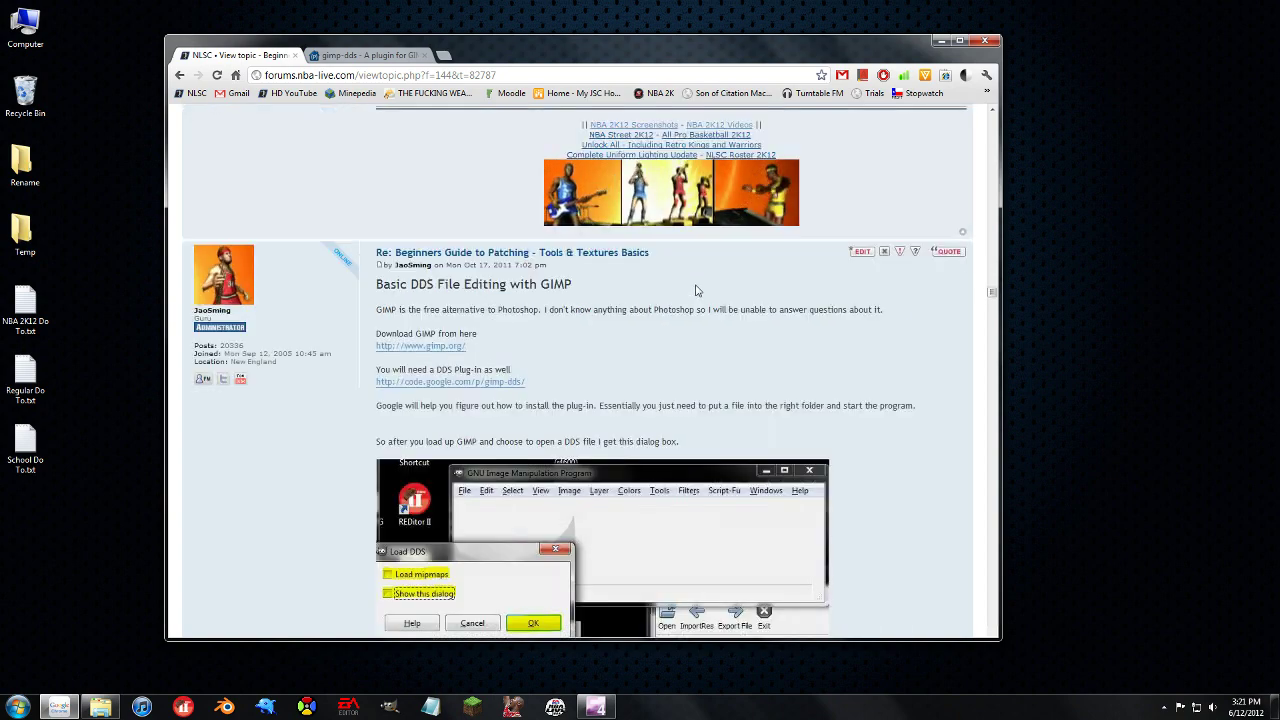
pyautogui.scroll(-5, 693, 309)
pyautogui.scroll(5, 700, 323)
pyautogui.scroll(-2, 640, 330)
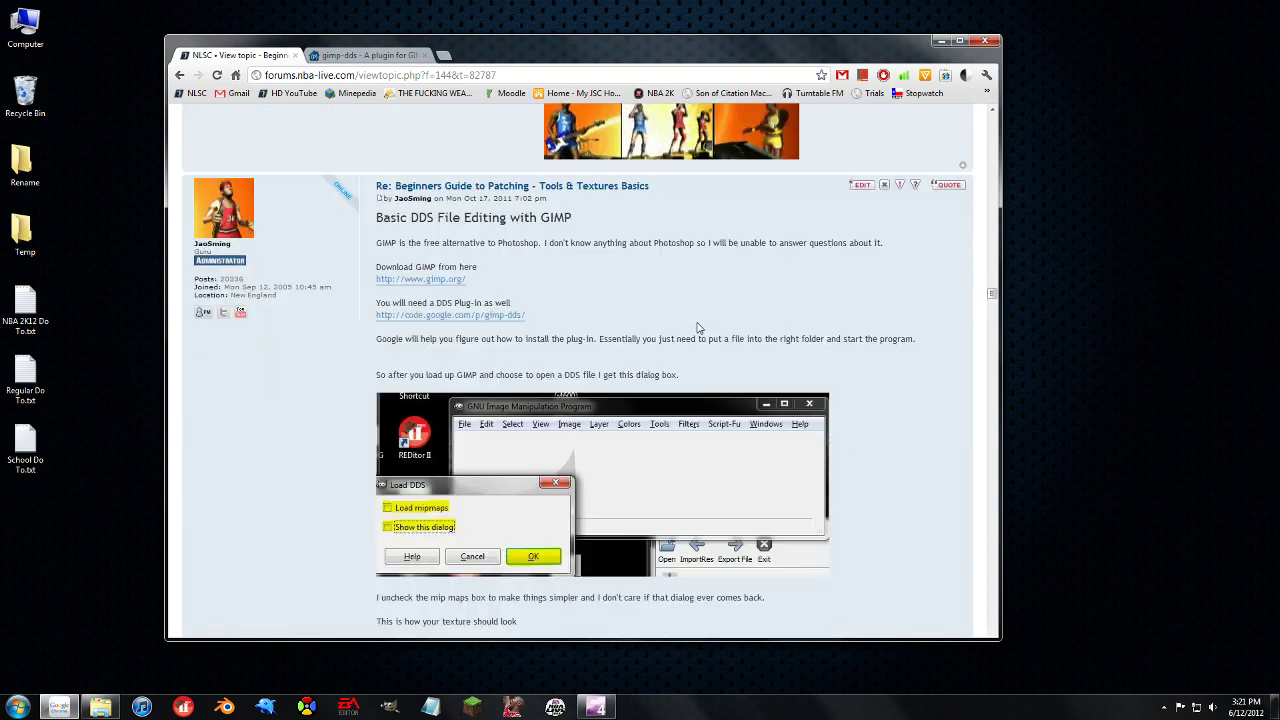
pyautogui.scroll(-1, 635, 338)
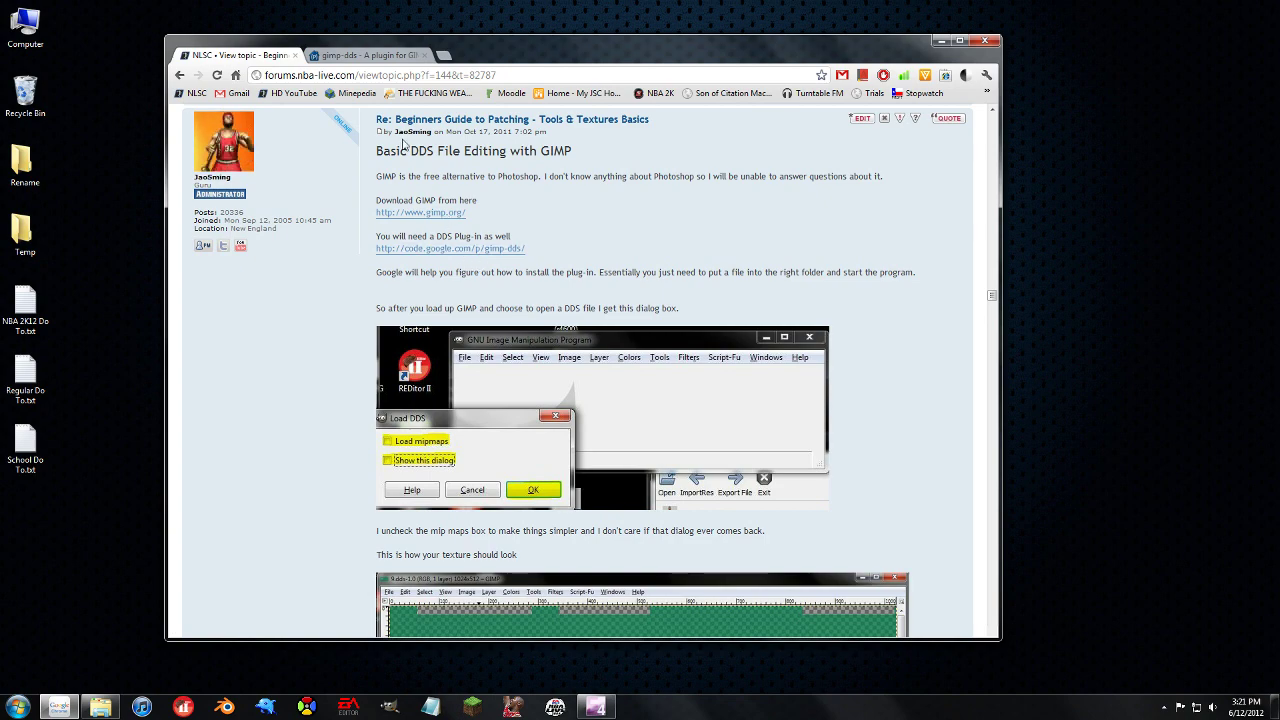
pyautogui.click(366, 57)
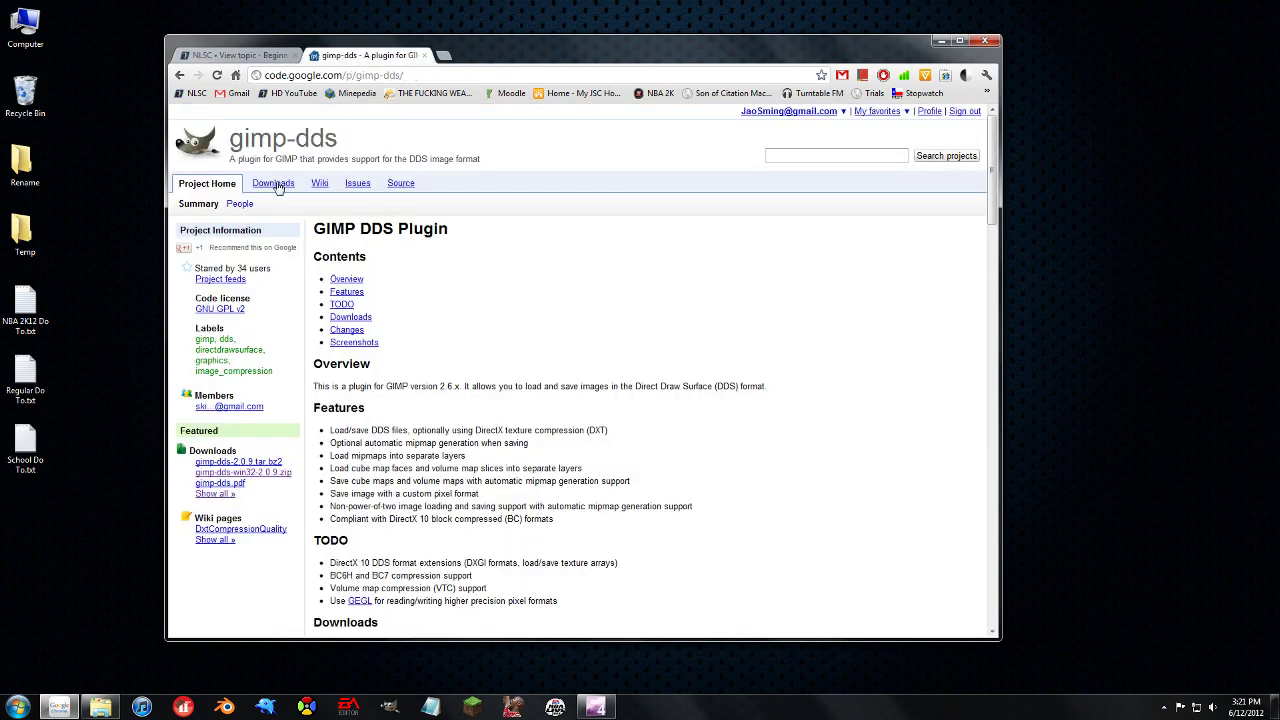
pyautogui.click(274, 184)
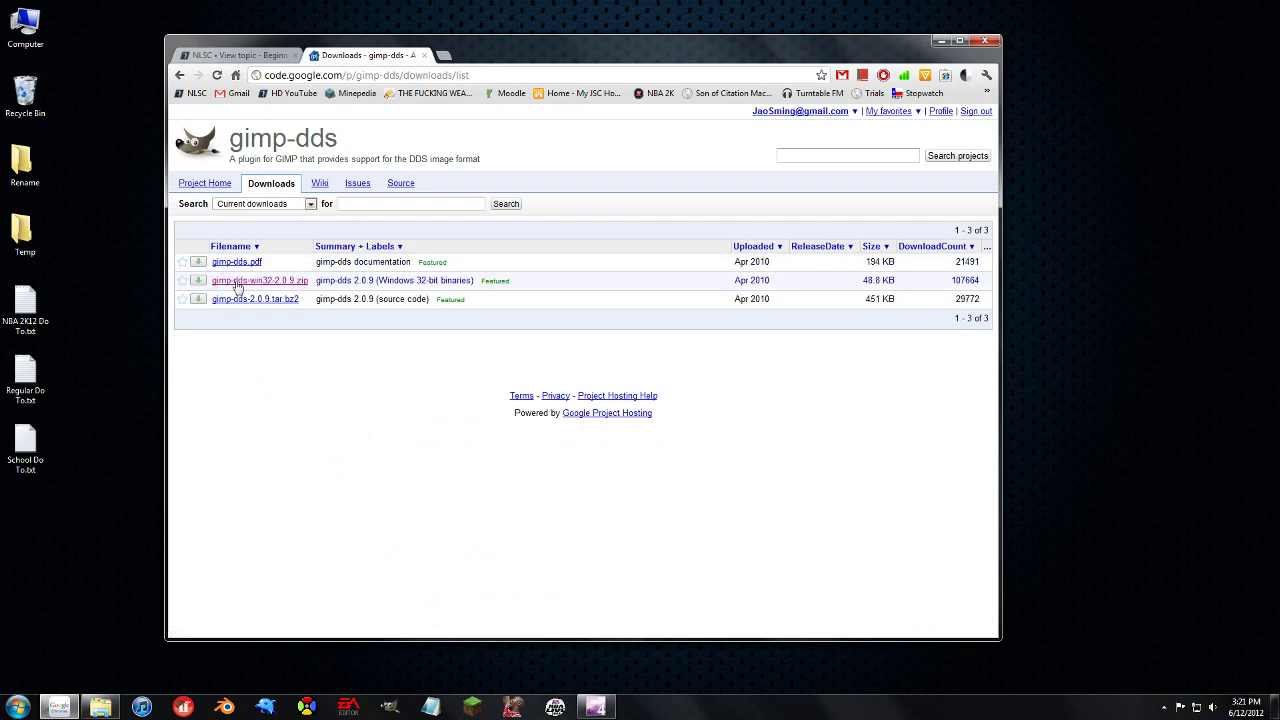
pyautogui.click(425, 55)
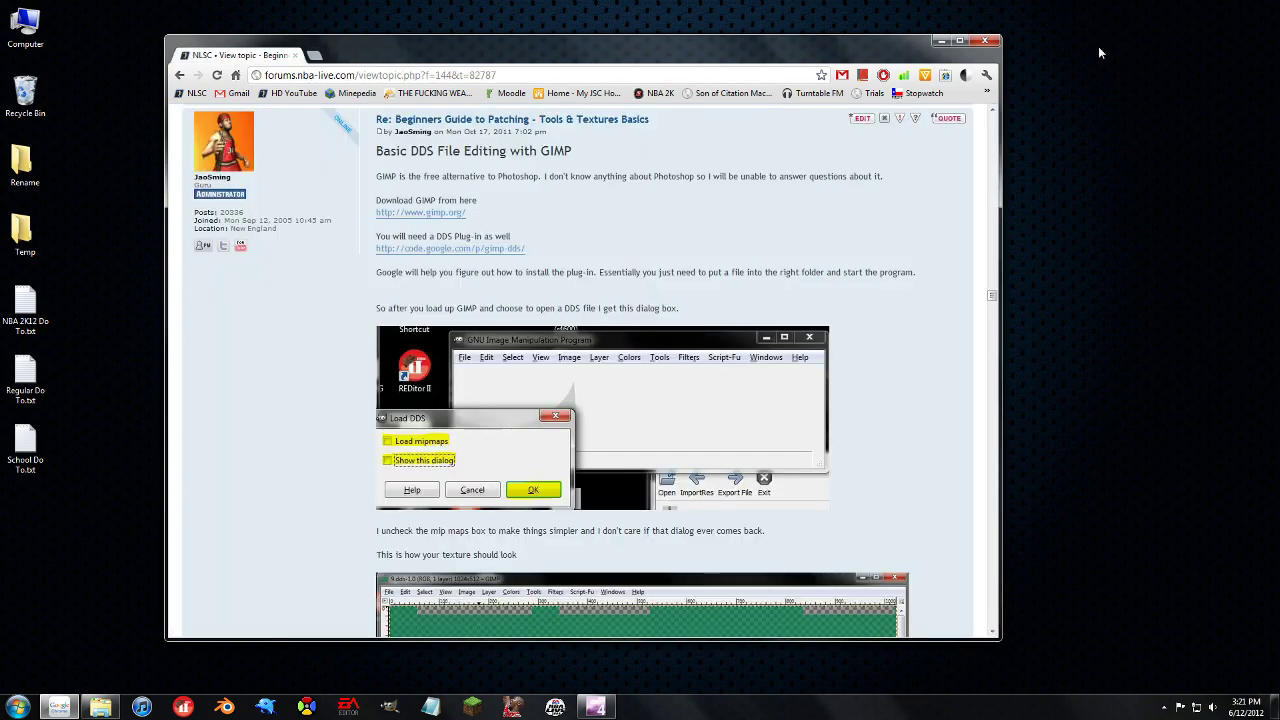
pyautogui.click(941, 42)
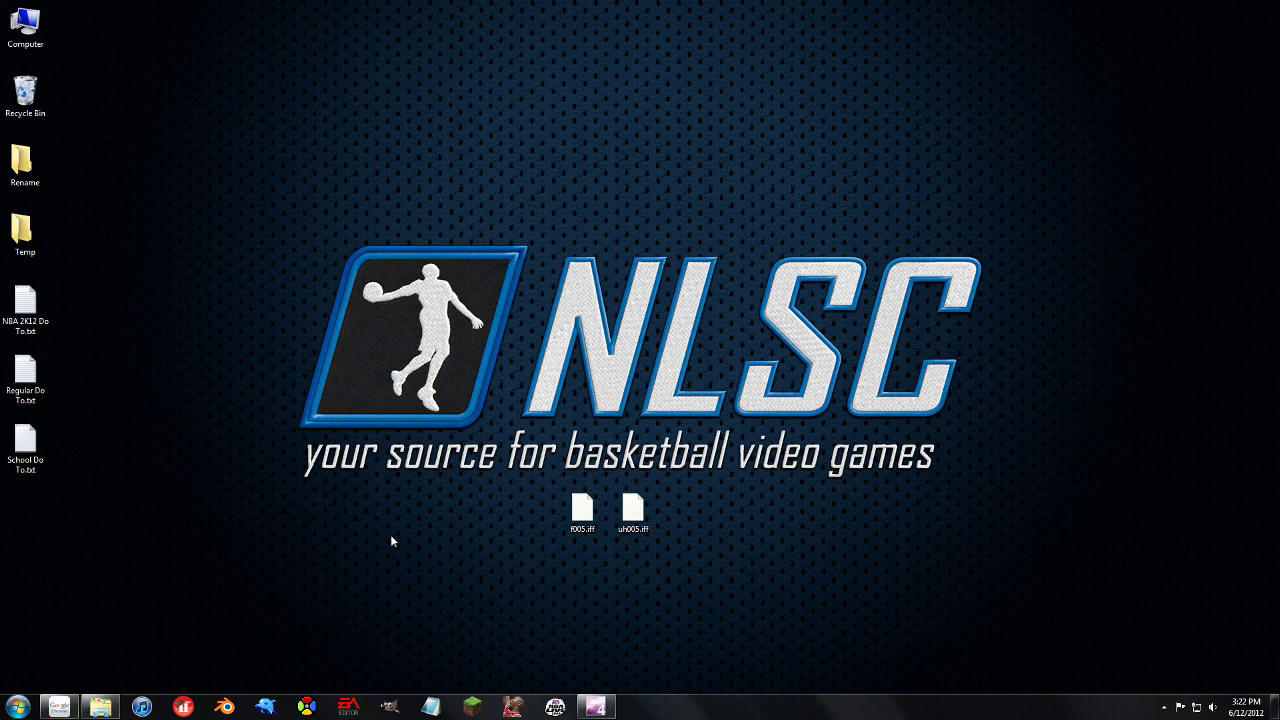
# Confirm dds.exe sits in GIMP's Program Files (x86) plug-ins folder
pyautogui.click(100, 707)
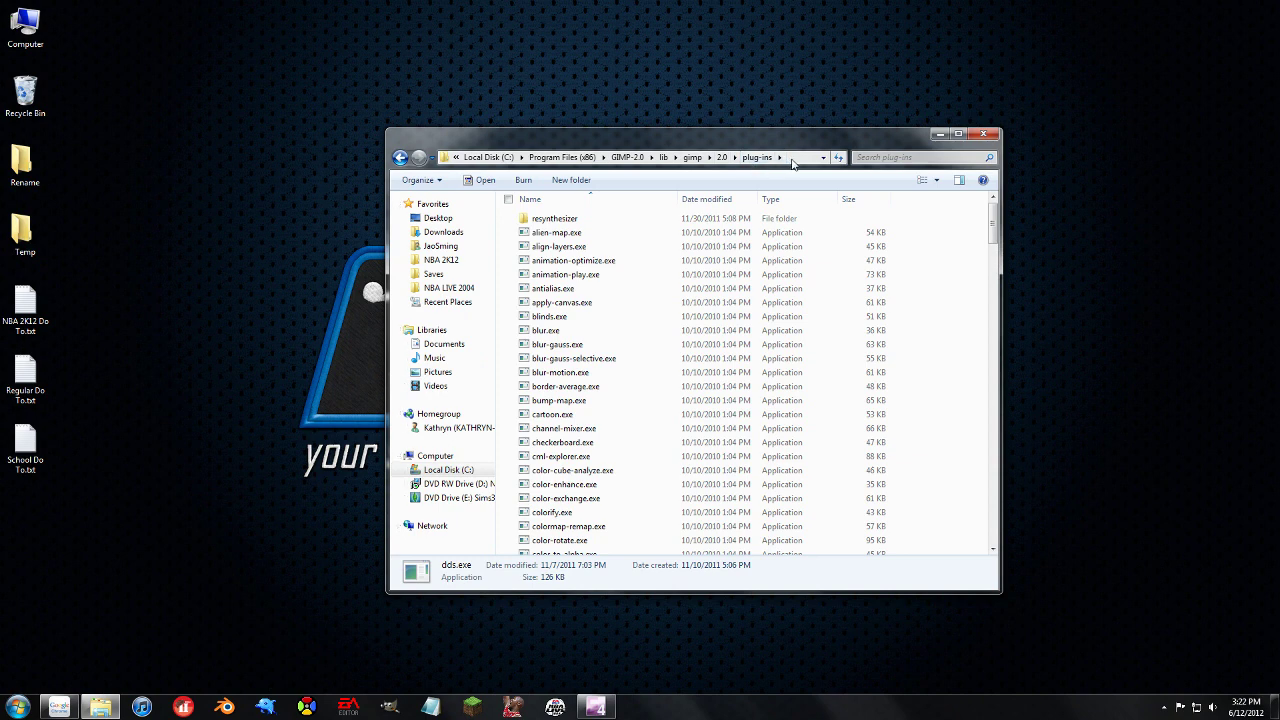
pyautogui.click(773, 161)
pyautogui.click(557, 157)
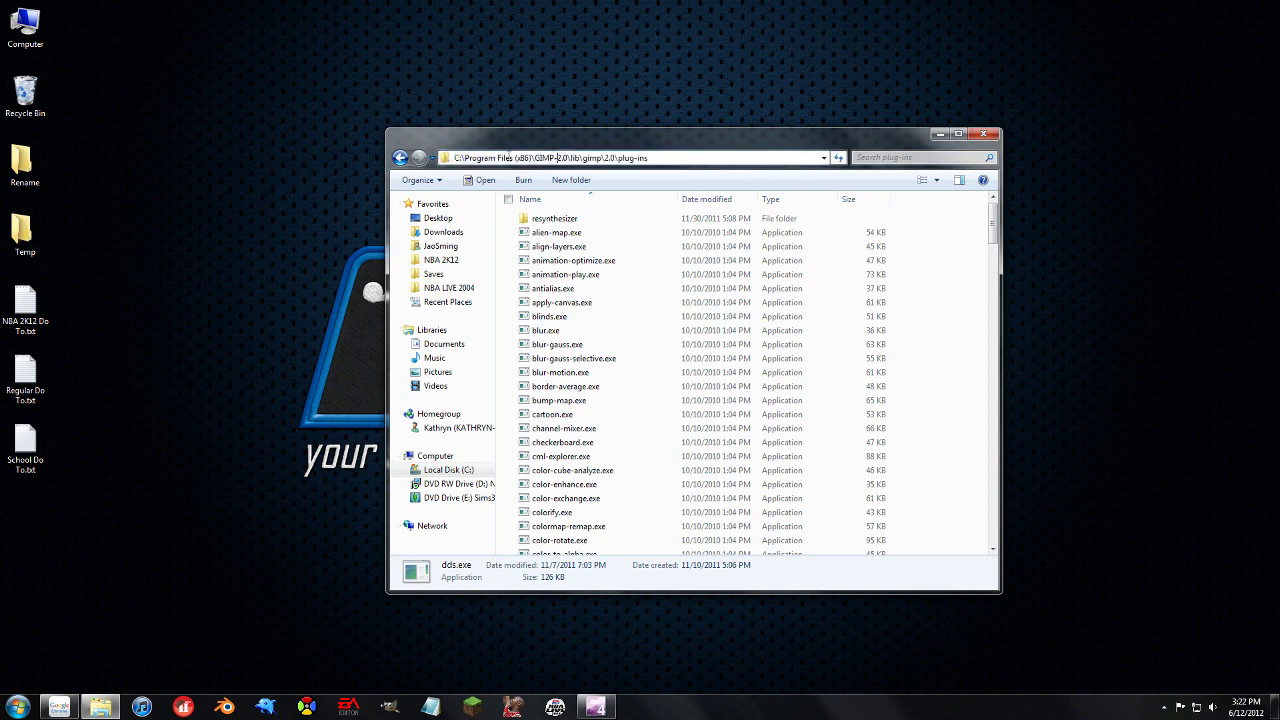
pyautogui.moveTo(475, 157); pyautogui.dragTo(569, 157)
pyautogui.click(576, 157)
pyautogui.moveTo(623, 157); pyautogui.dragTo(649, 157)
pyautogui.click(598, 487)
pyautogui.scroll(-7, 598, 487)
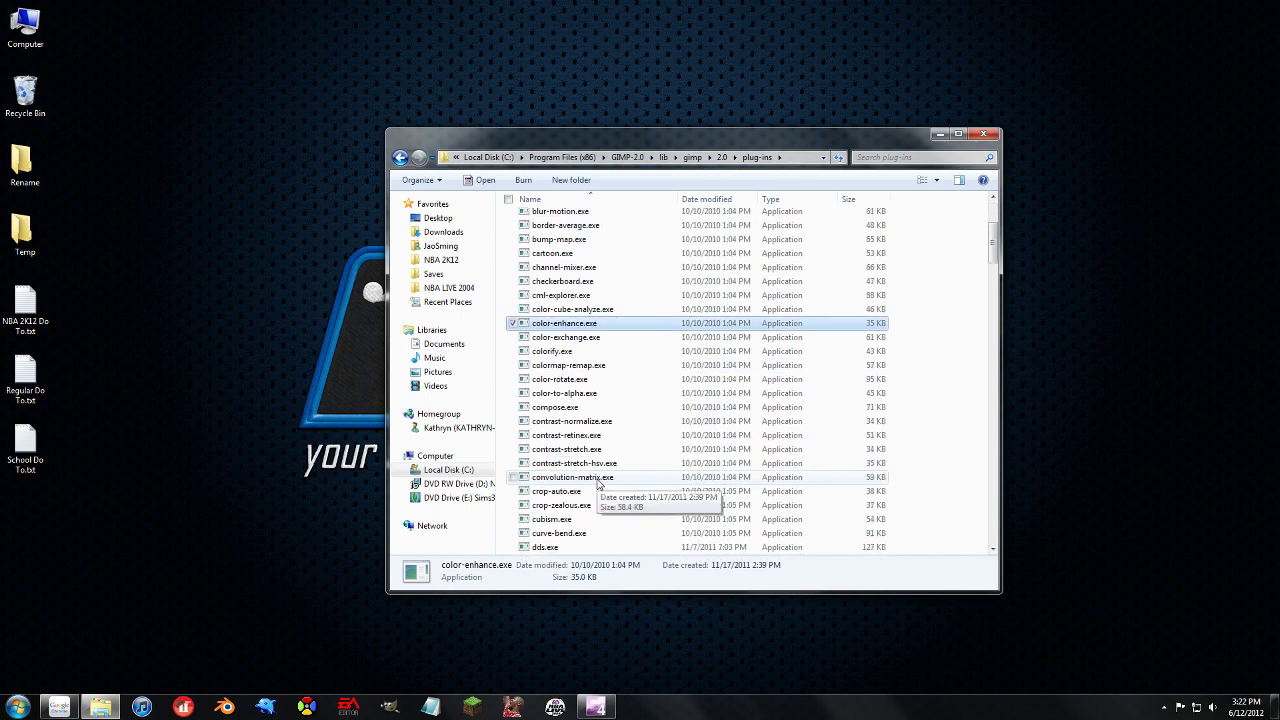
pyautogui.click(566, 423)
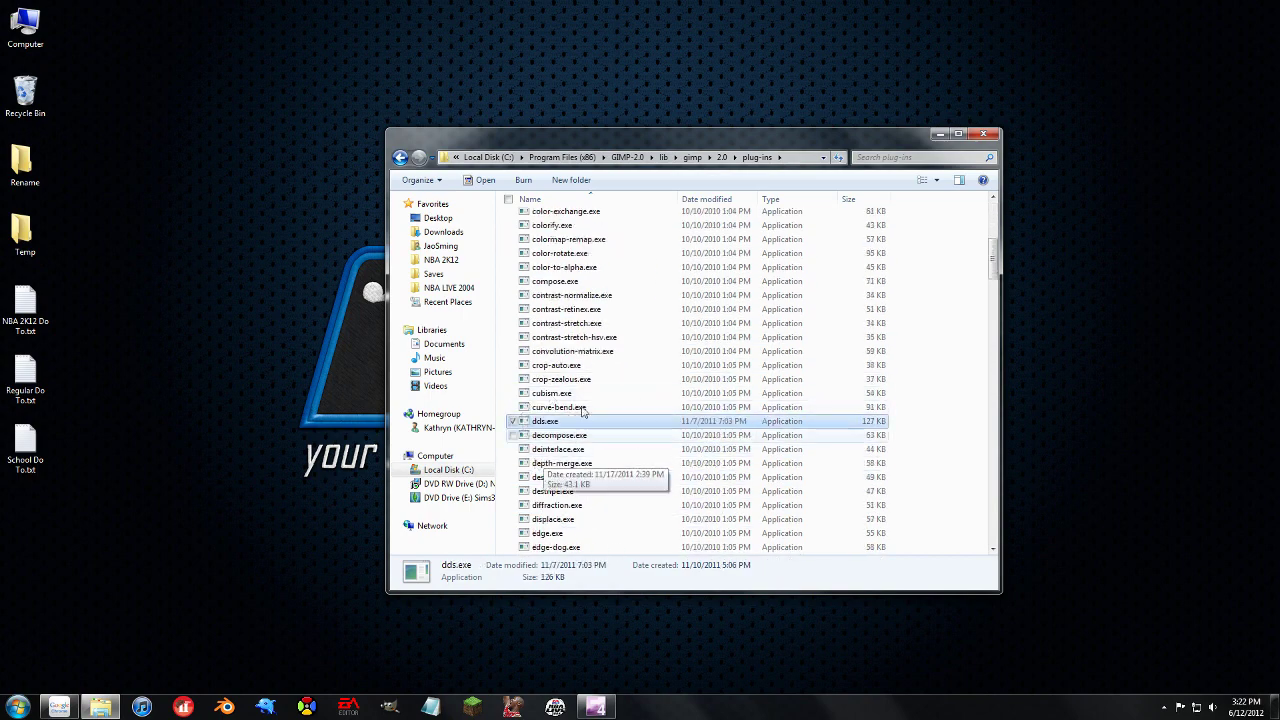
pyautogui.click(983, 133)
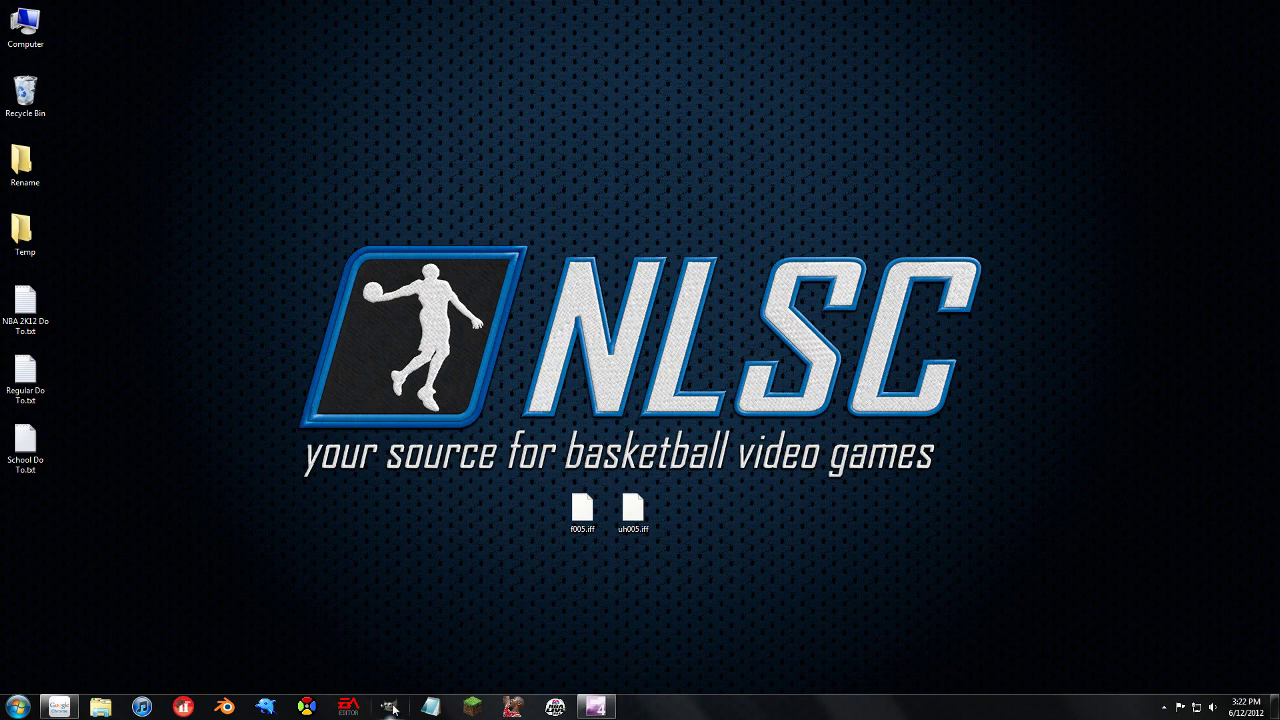
# Launch the _2K12 1Mod Tool from the NBA 2k Tools folder for 2K12
pyautogui.rightClick(100, 707)
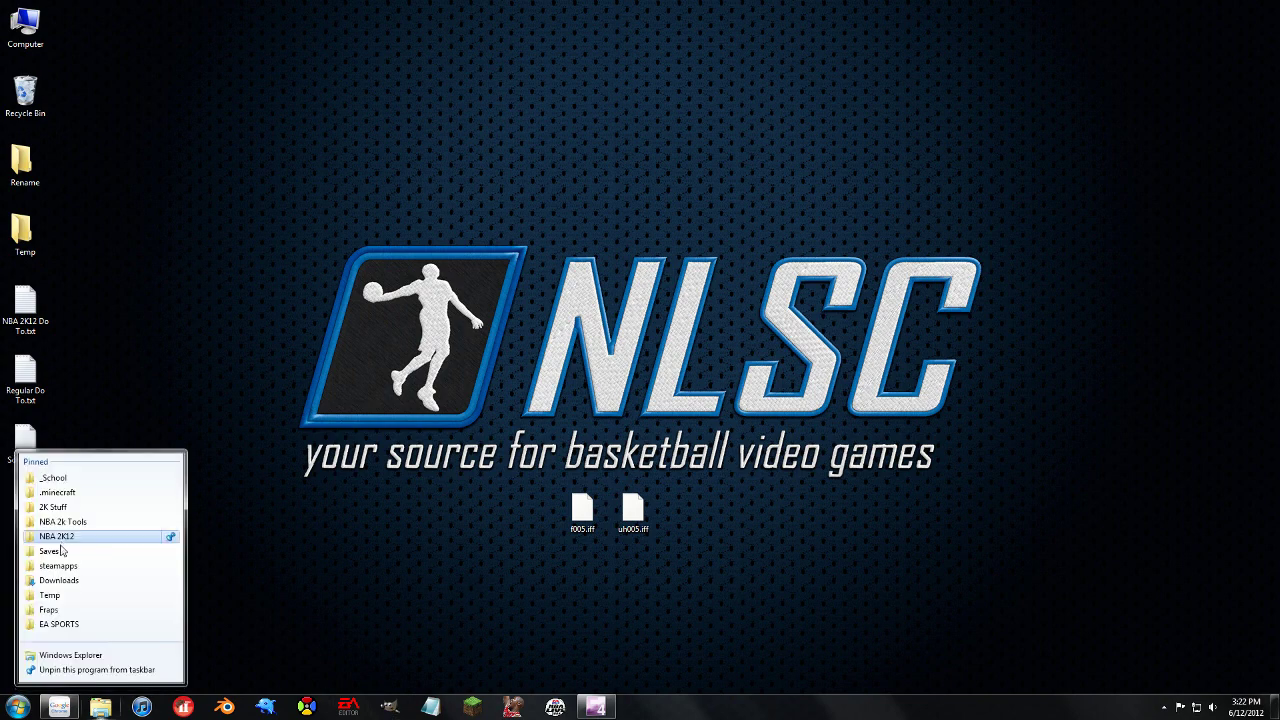
pyautogui.click(66, 524)
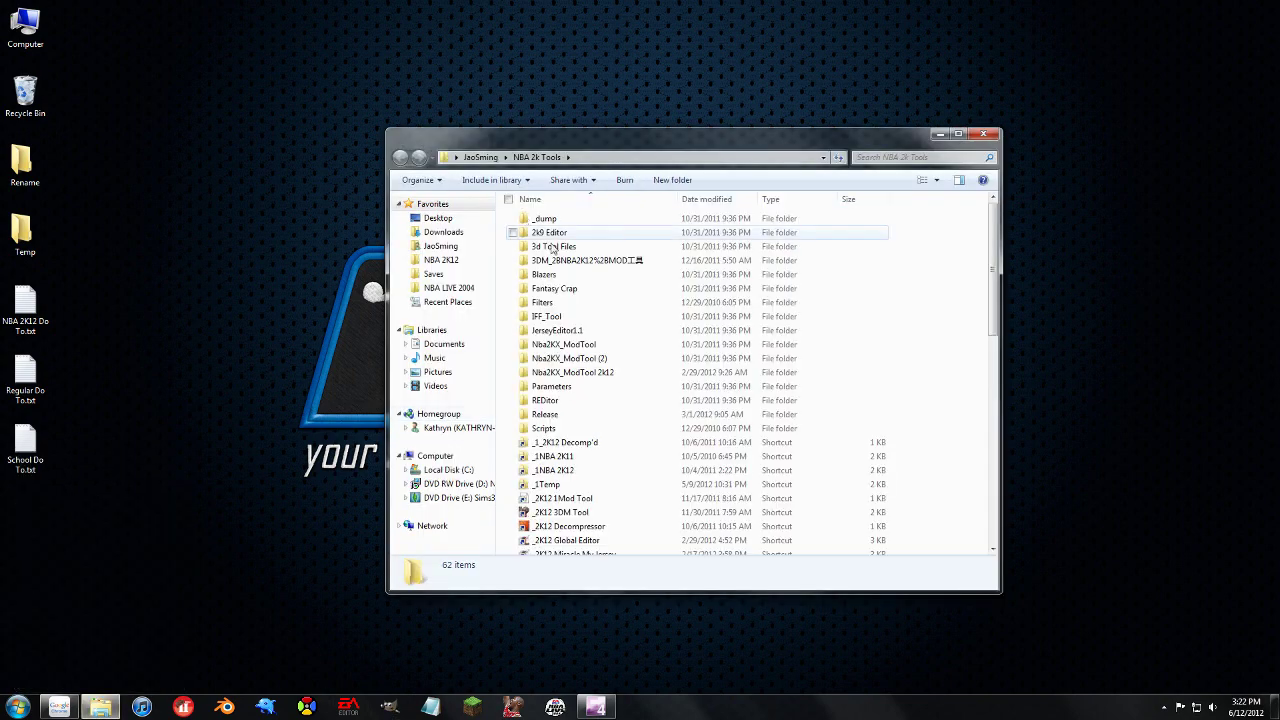
pyautogui.click(560, 498)
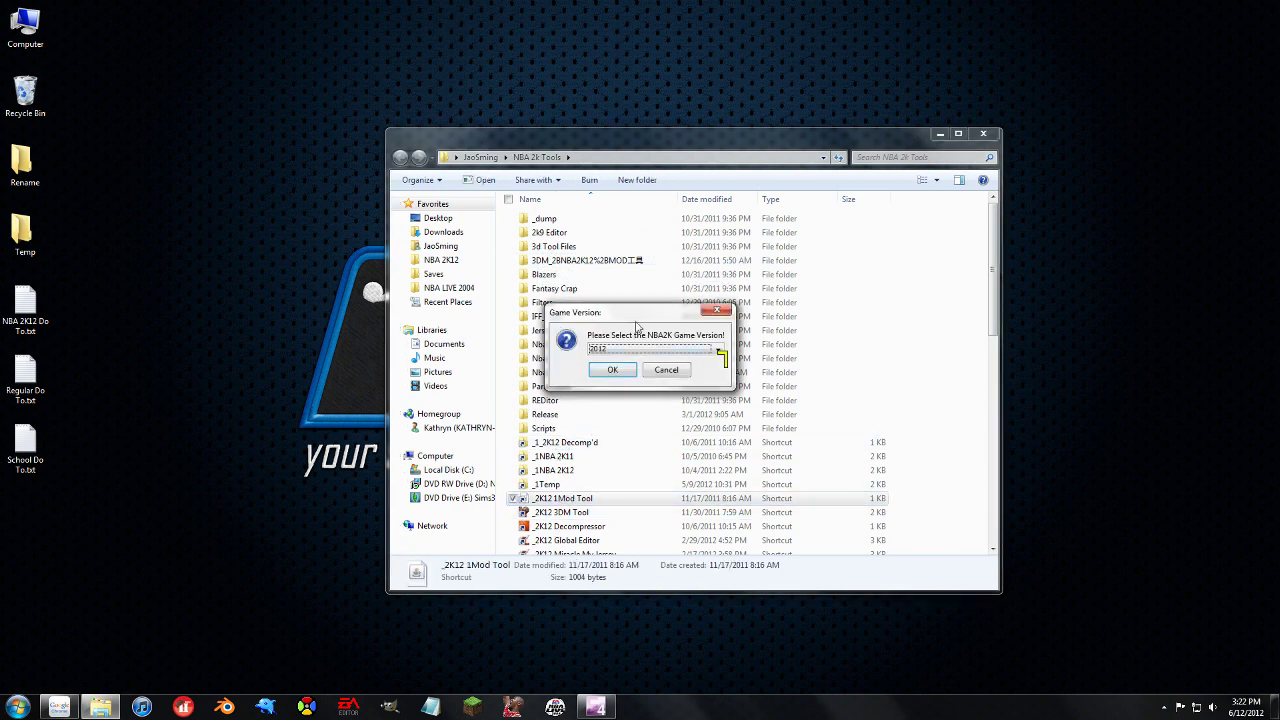
pyautogui.click(613, 370)
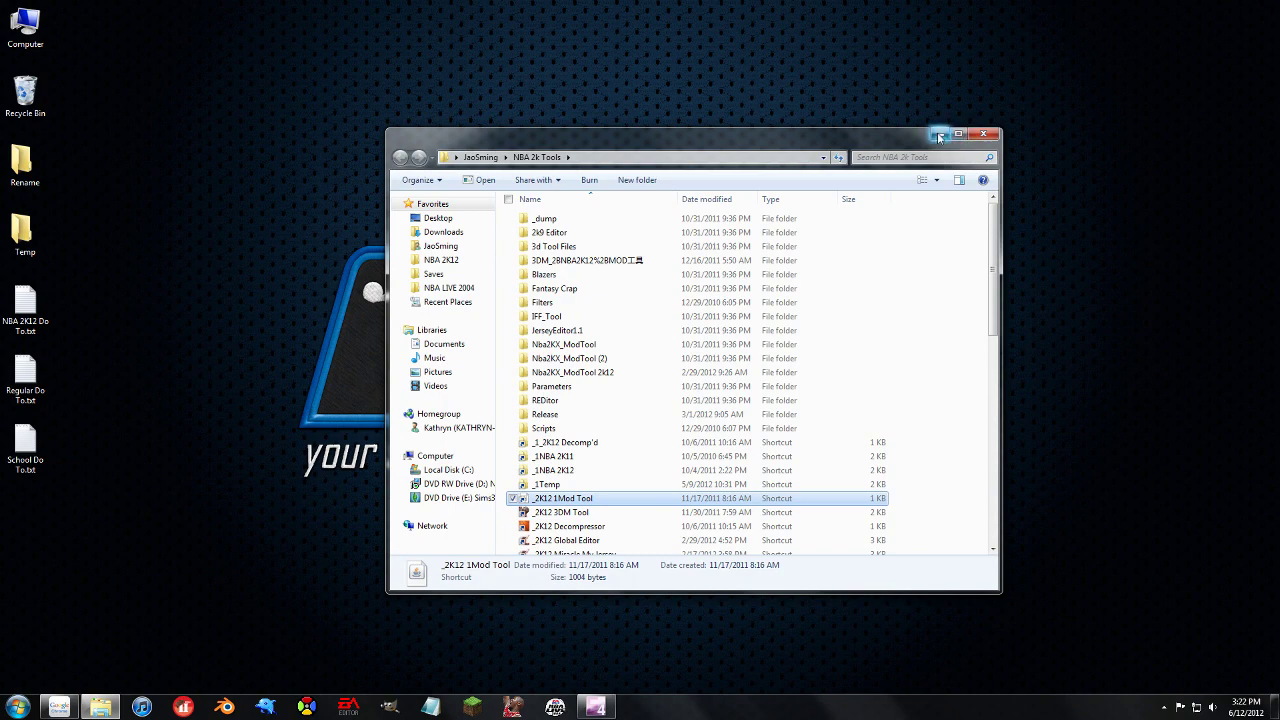
pyautogui.press('Down')
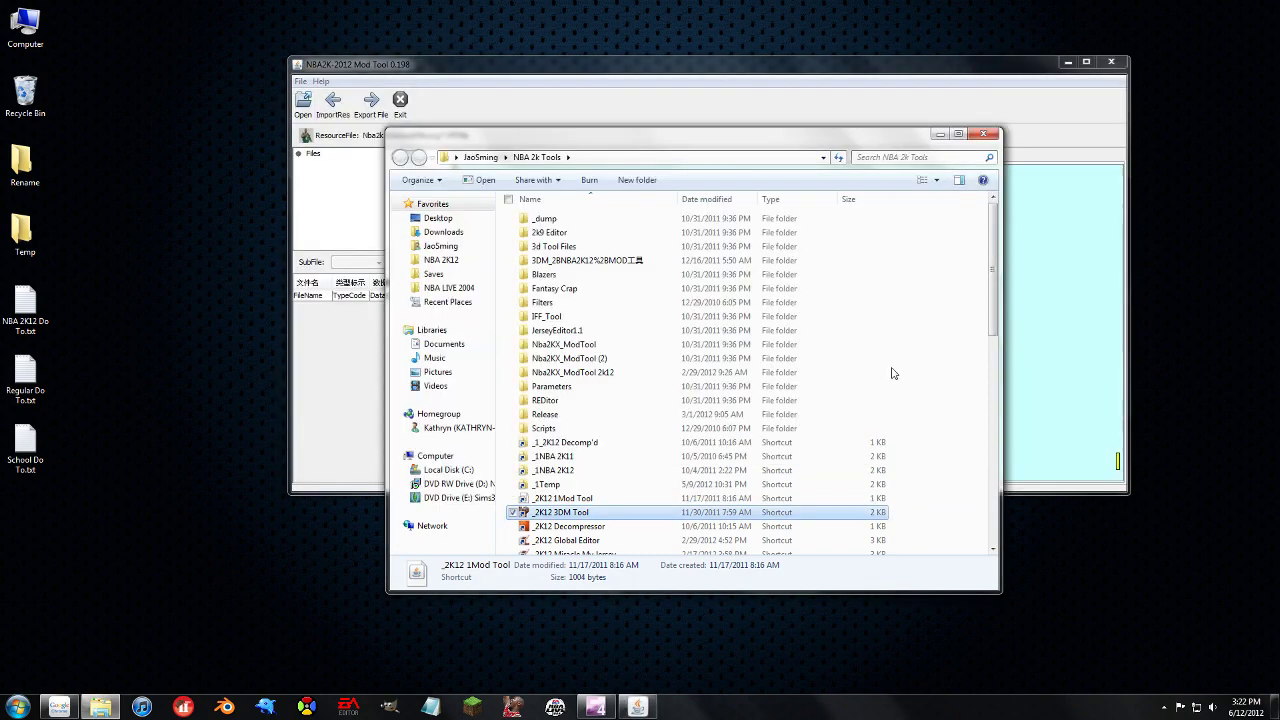
# Open f005.iff from the Desktop and select its wood court floor DDS subfile
pyautogui.click(954, 136)
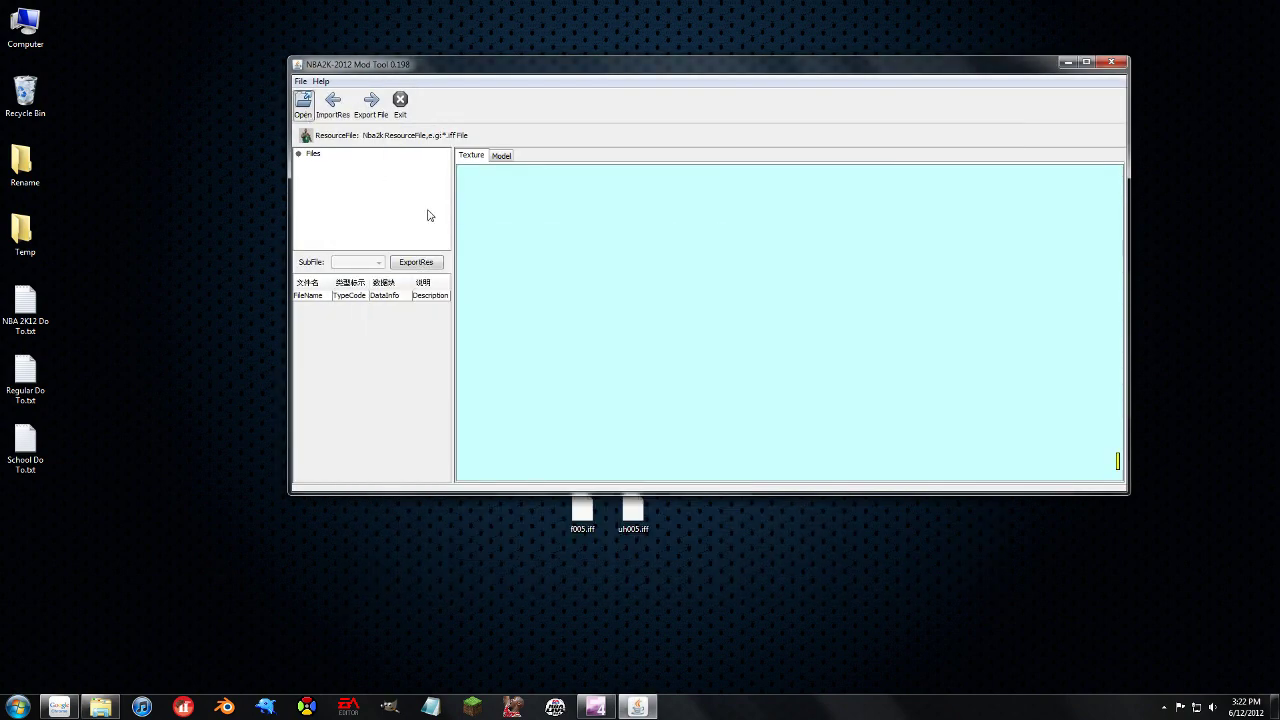
pyautogui.click(553, 246)
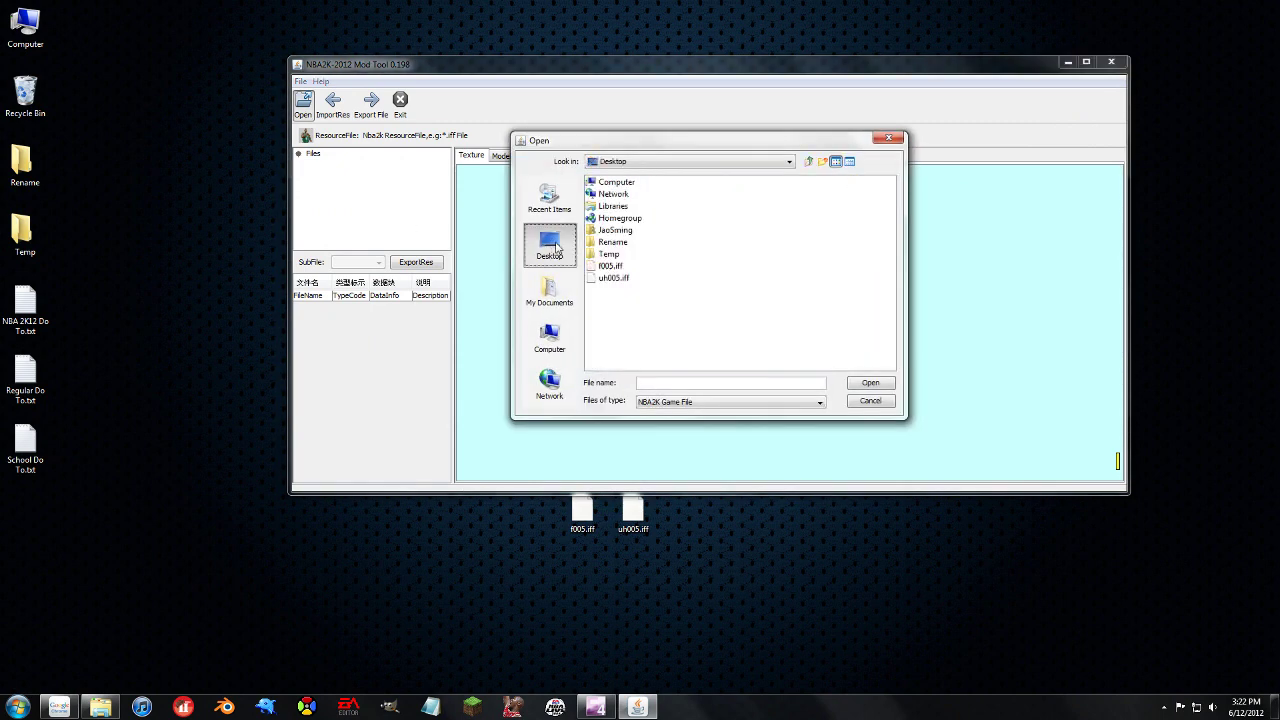
pyautogui.doubleClick(609, 268)
pyautogui.click(345, 175)
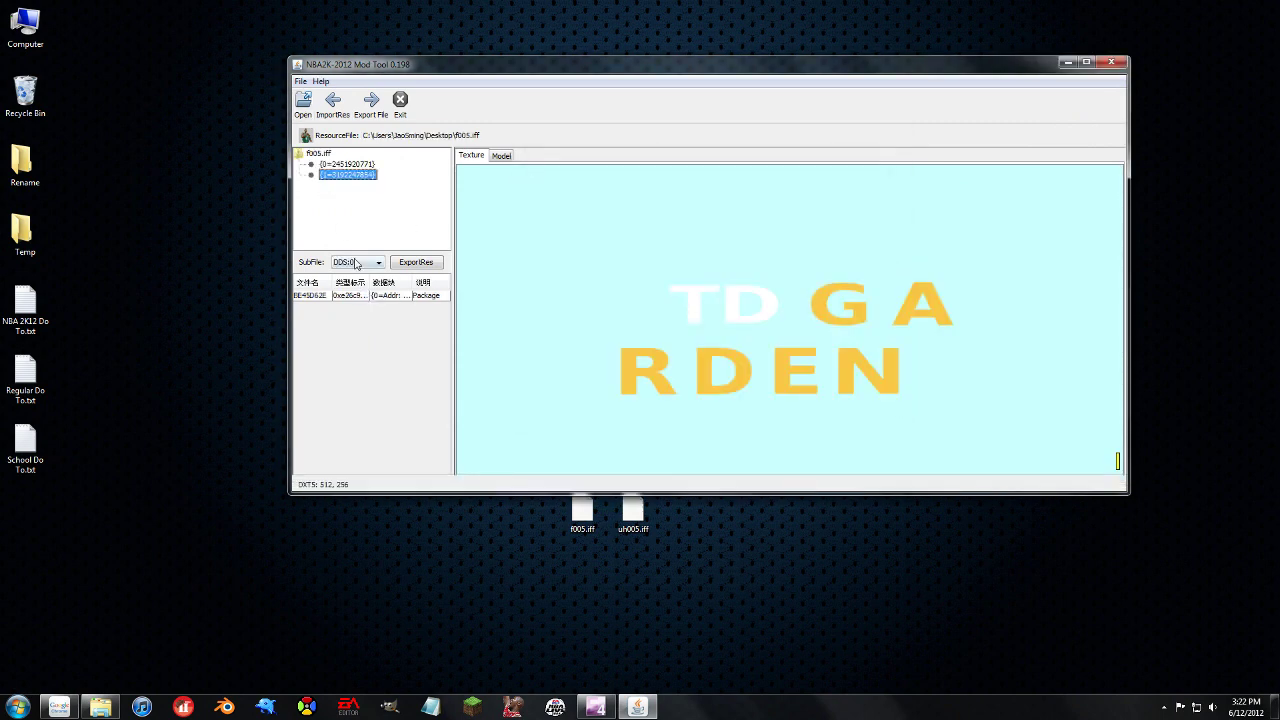
pyautogui.click(355, 262)
pyautogui.click(352, 317)
pyautogui.scroll(-1, 363, 270)
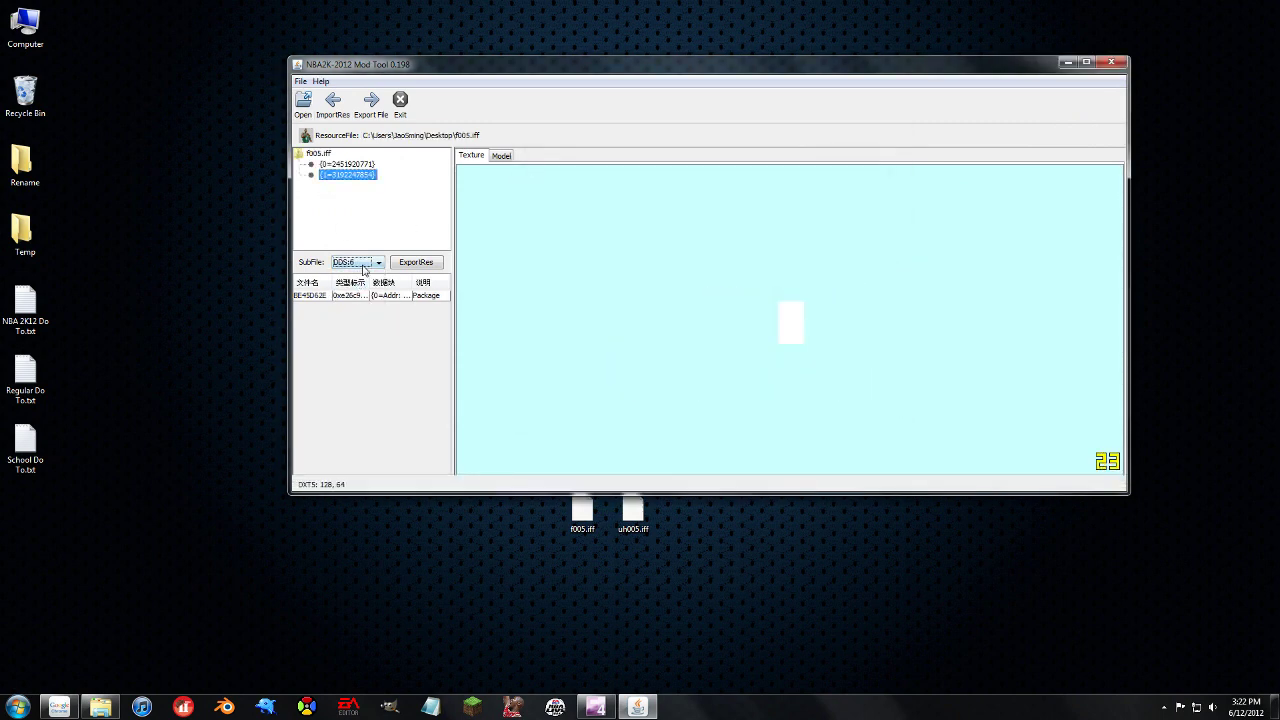
pyautogui.scroll(-1, 363, 270)
pyautogui.click(360, 262)
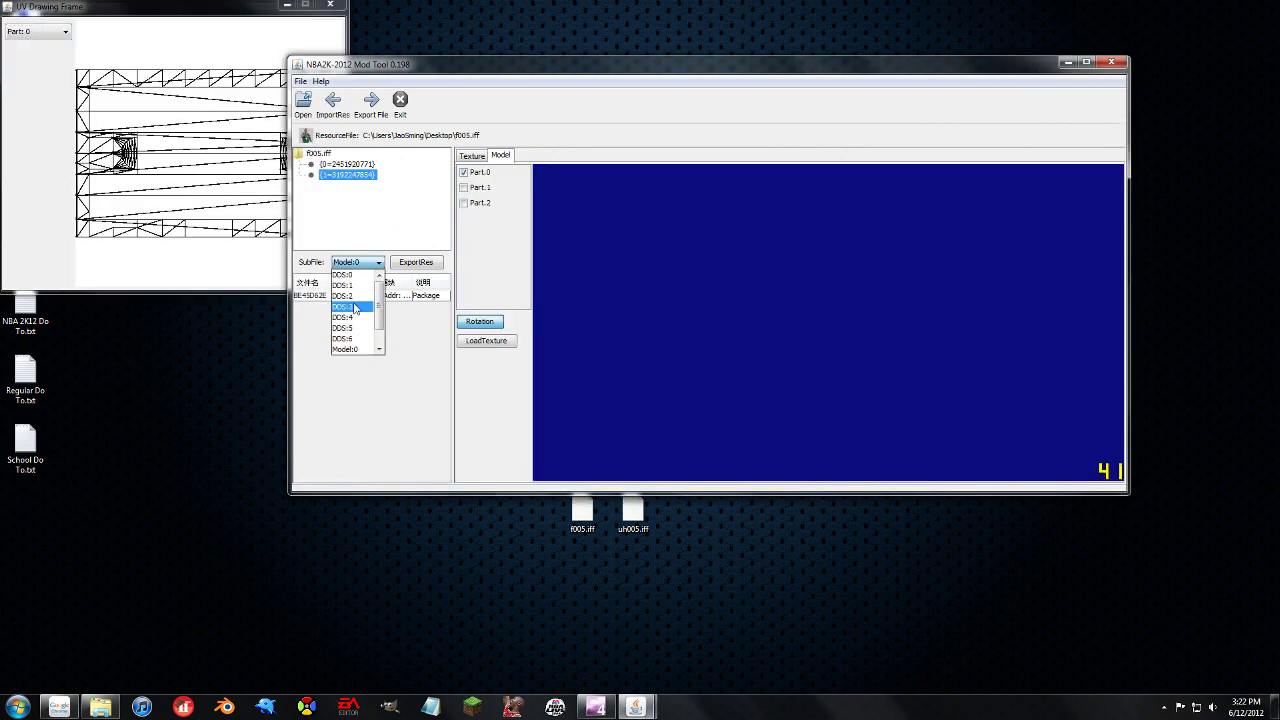
pyautogui.click(355, 276)
pyautogui.scroll(-2, 361, 270)
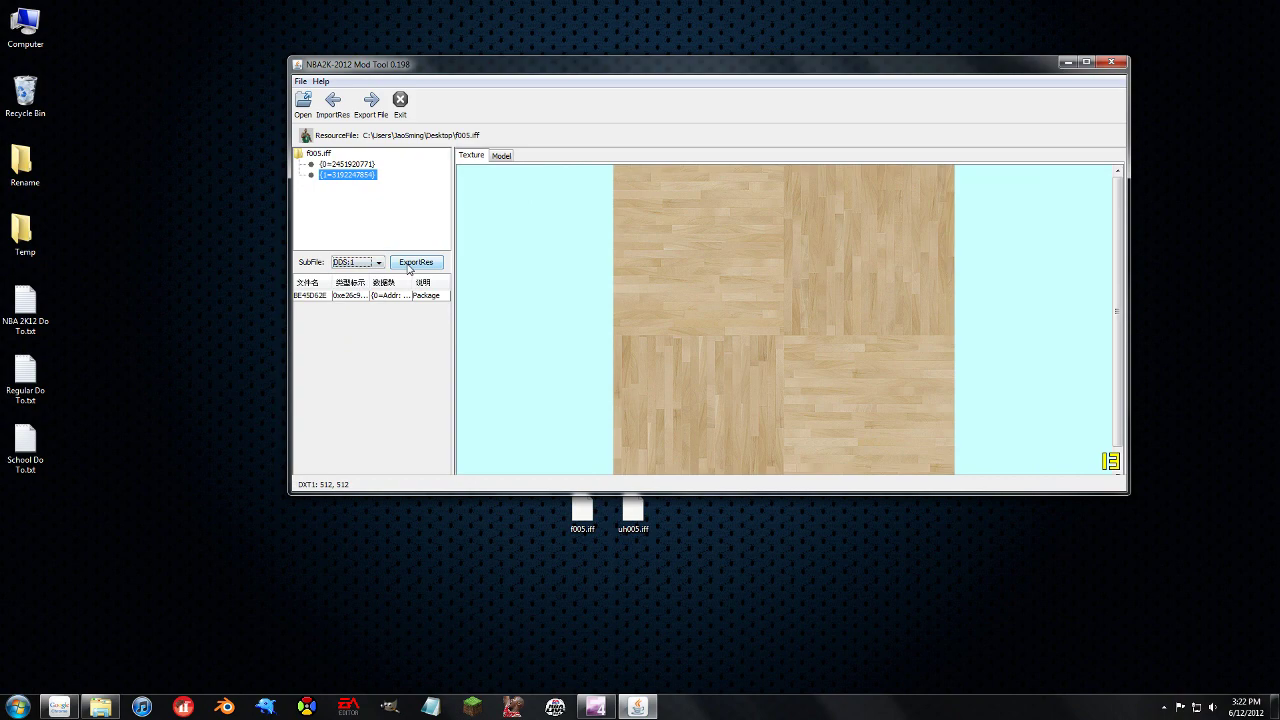
# Export the floor texture to the desktop as 1-1.dds and start GIMP
pyautogui.click(408, 264)
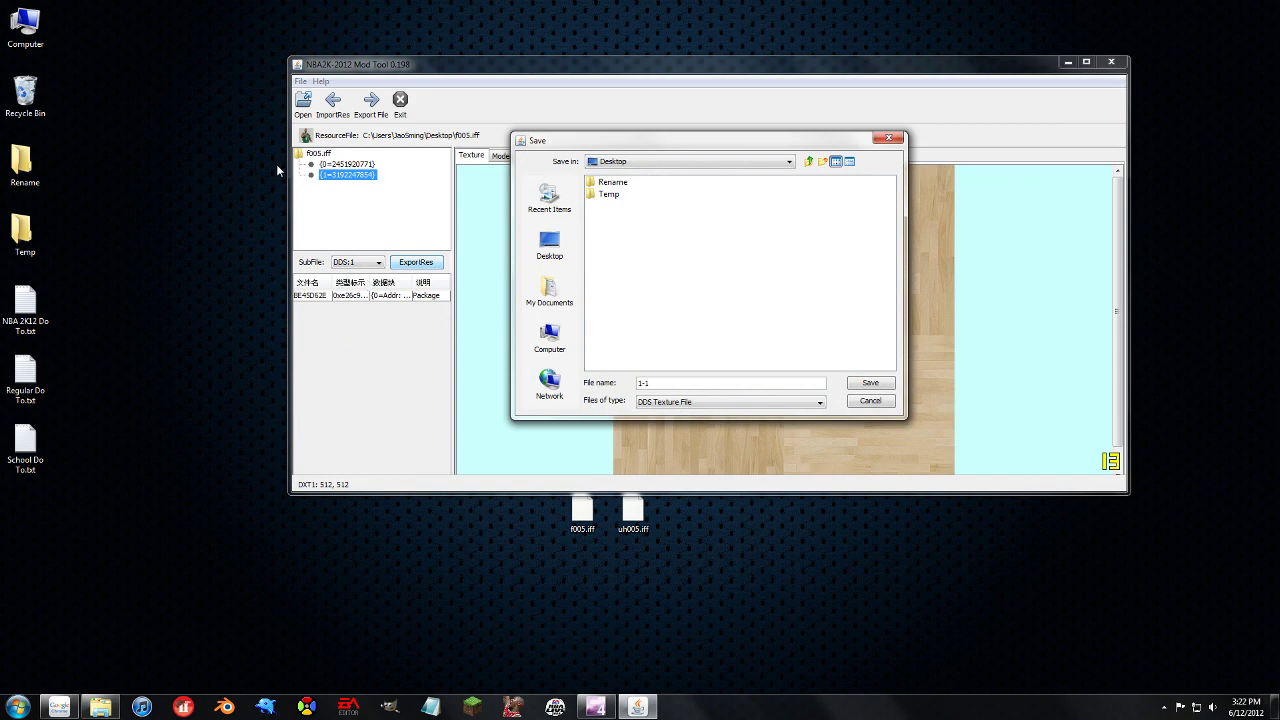
pyautogui.click(870, 383)
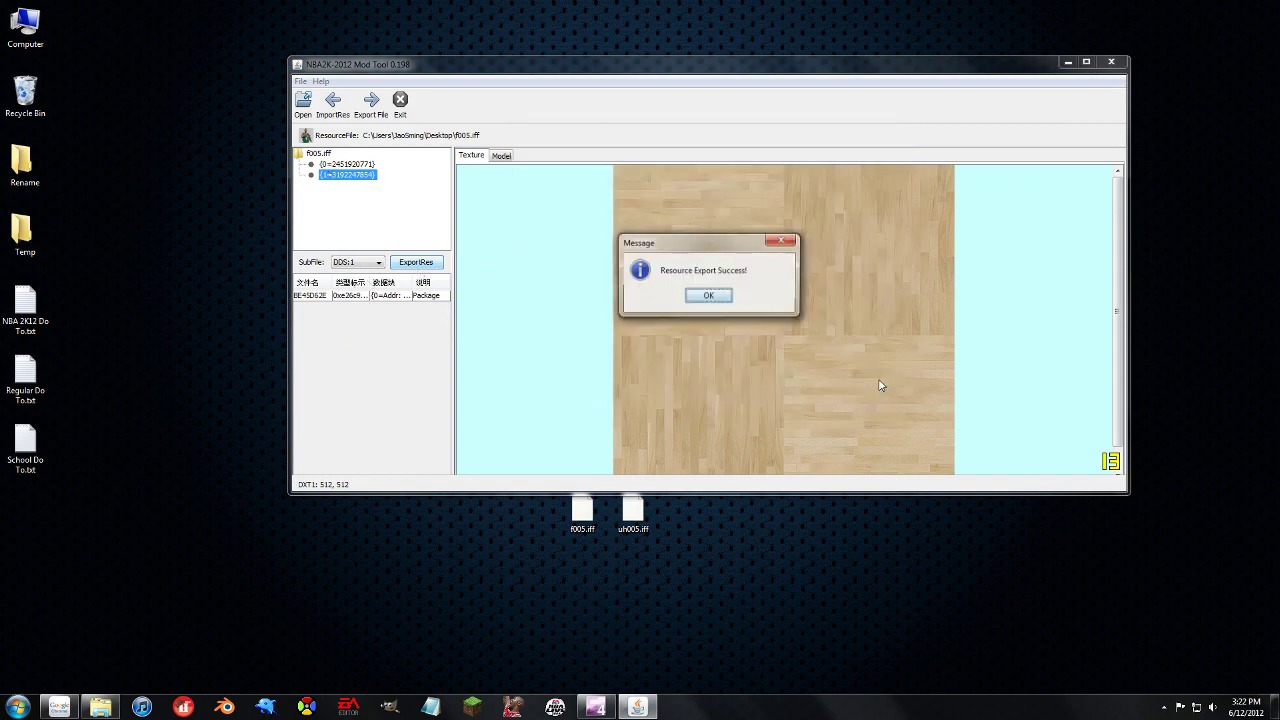
pyautogui.click(708, 296)
pyautogui.click(22, 515)
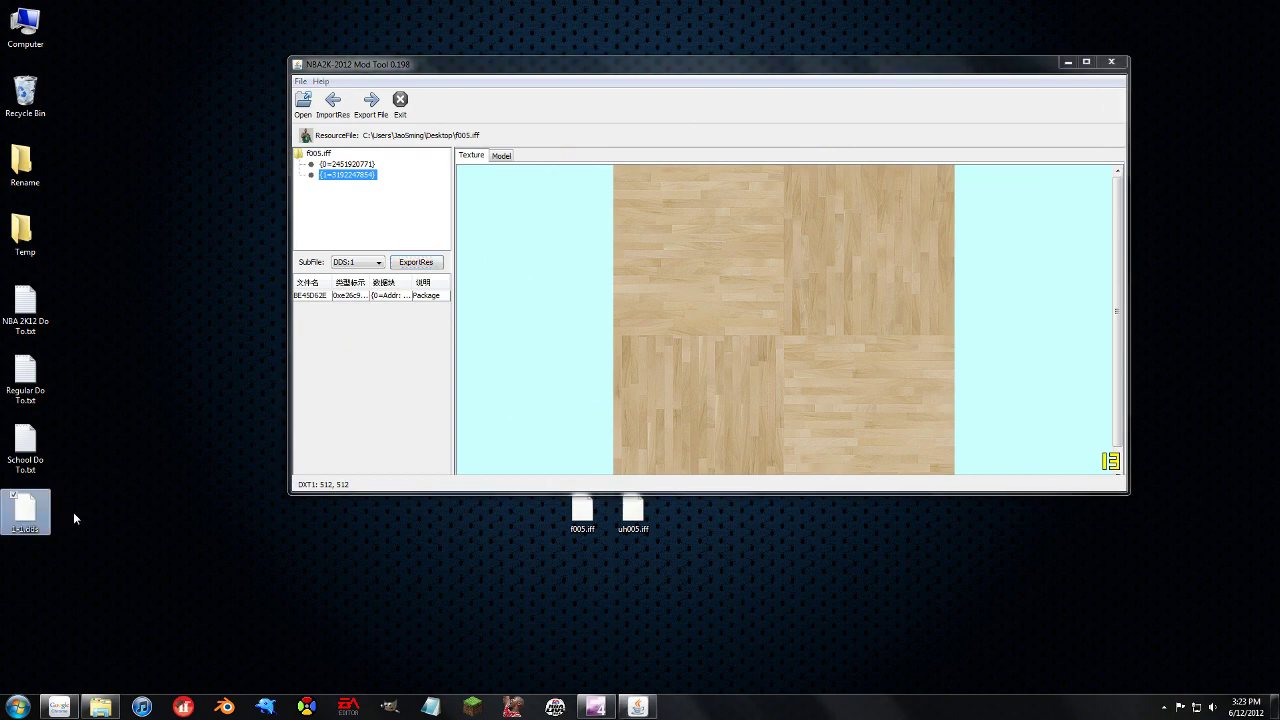
pyautogui.click(391, 707)
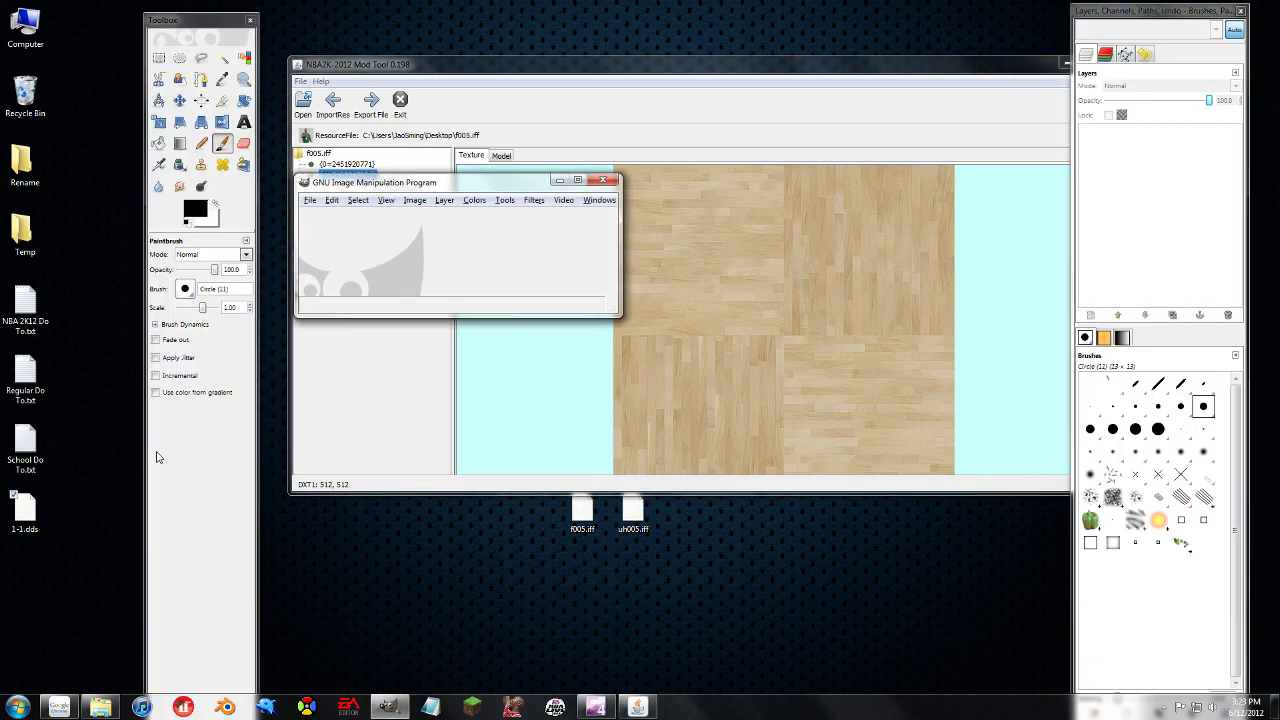
# Load 1-1.dds into GIMP with Load mipmaps and the load dialog turned off
pyautogui.moveTo(24, 510)
pyautogui.mouseDown()
pyautogui.moveTo(135, 391)
pyautogui.moveTo(405, 250)
pyautogui.mouseUp()
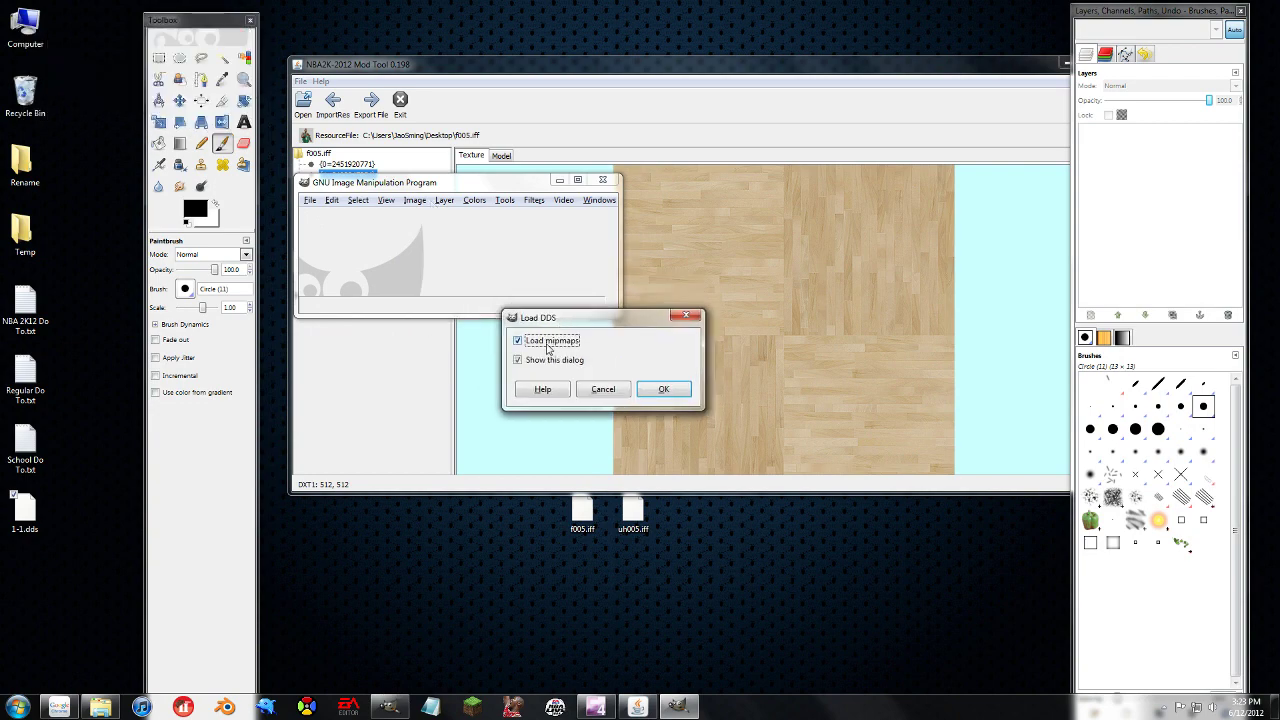
pyautogui.click(548, 345)
pyautogui.click(542, 364)
pyautogui.click(663, 389)
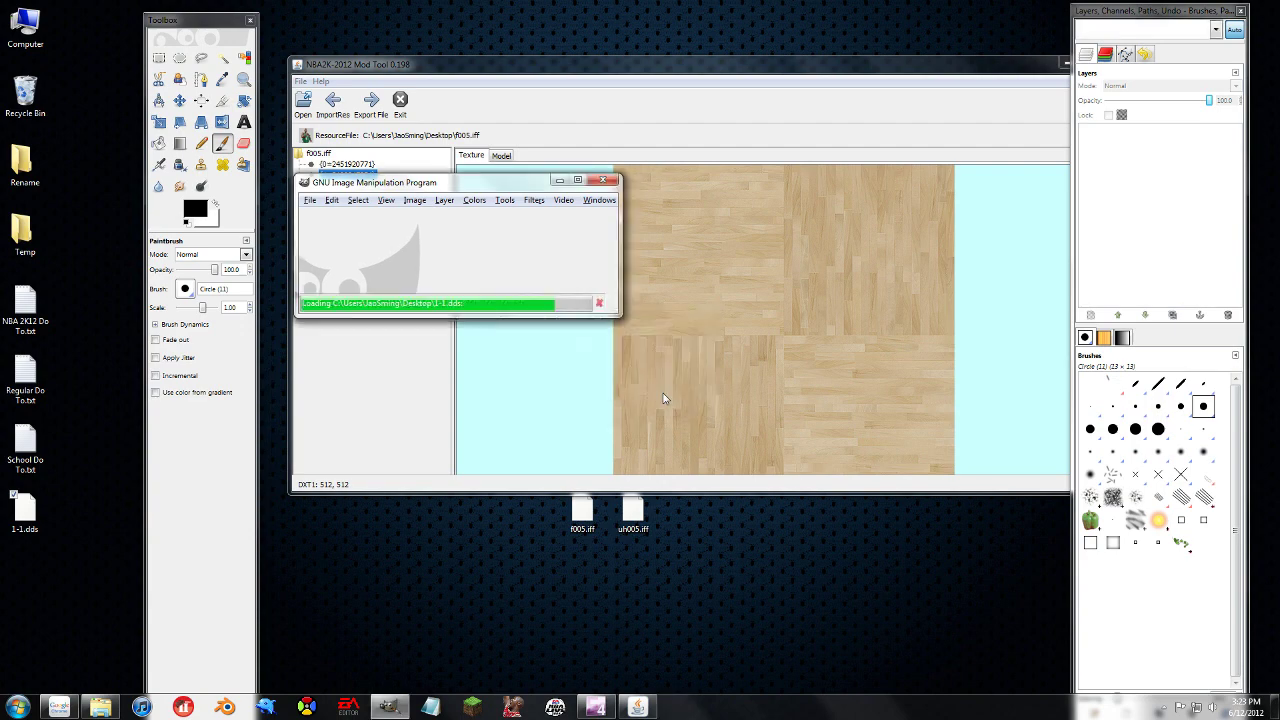
pyautogui.moveTo(460, 190); pyautogui.dragTo(575, 190)
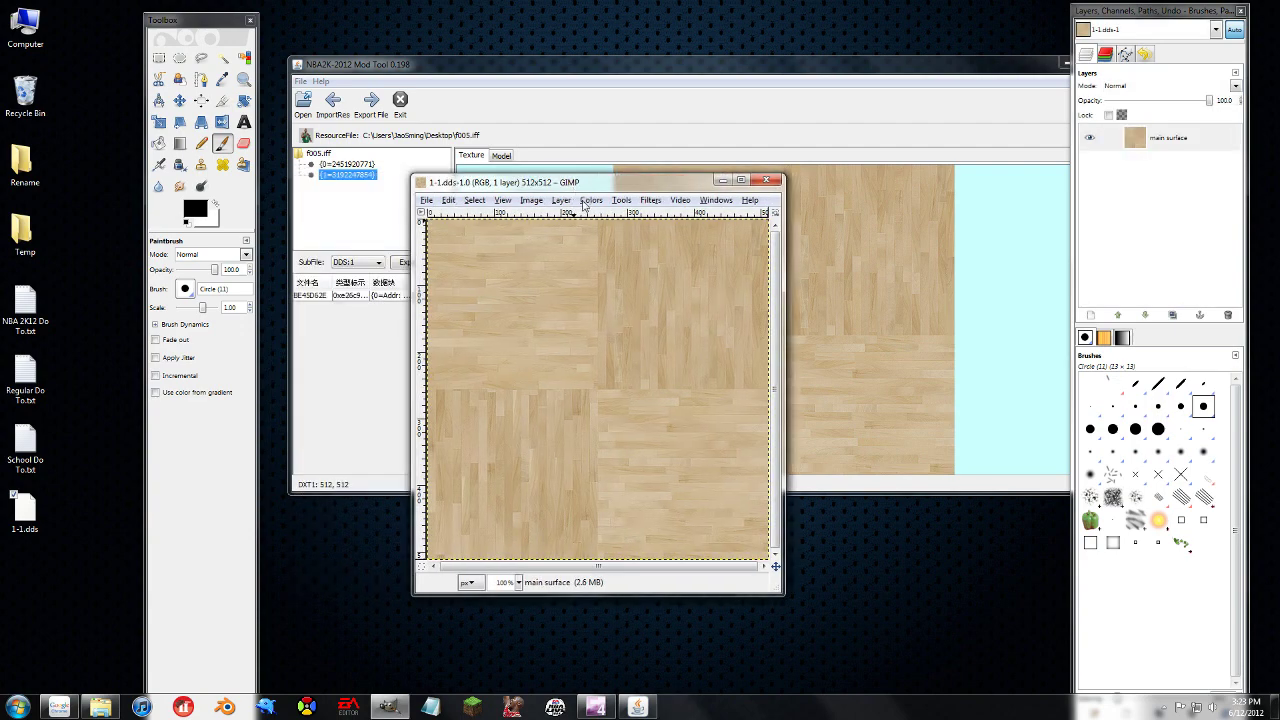
# Apply Brightness-Contrast with brightness 15 and contrast 40 to the court texture
pyautogui.click(590, 200)
pyautogui.click(590, 200)
pyautogui.click(427, 200)
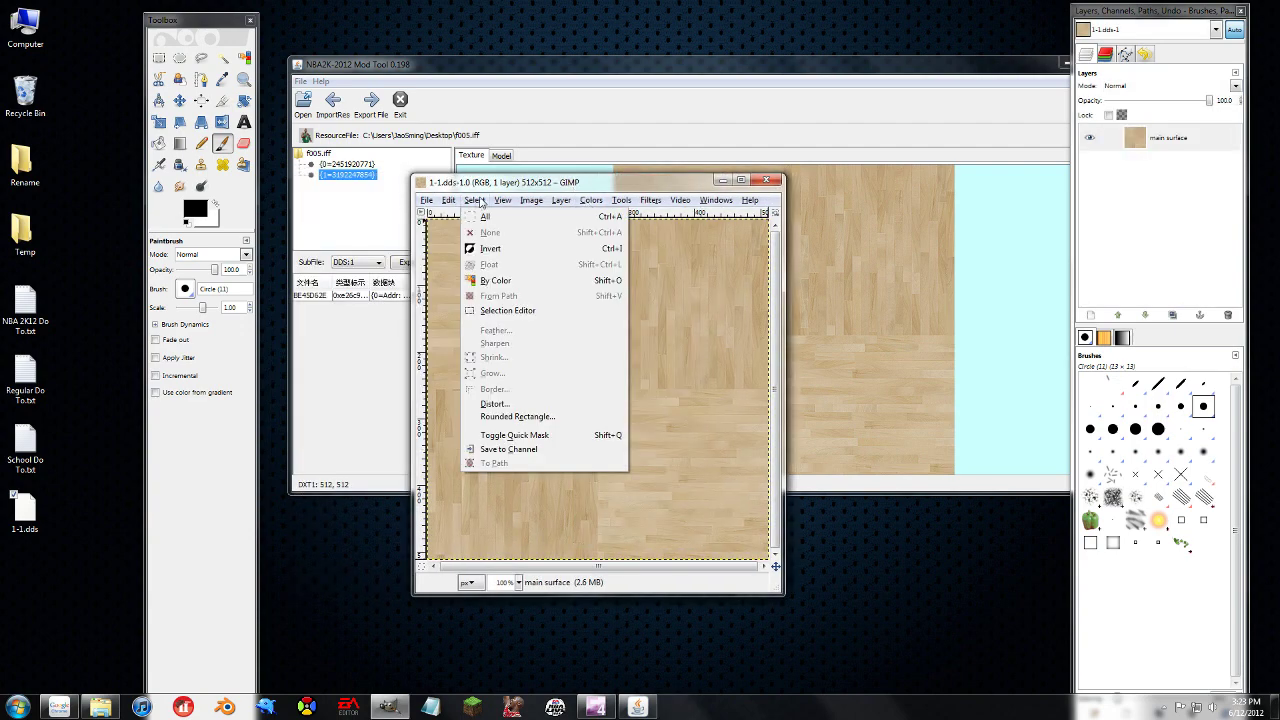
pyautogui.moveTo(591, 204)
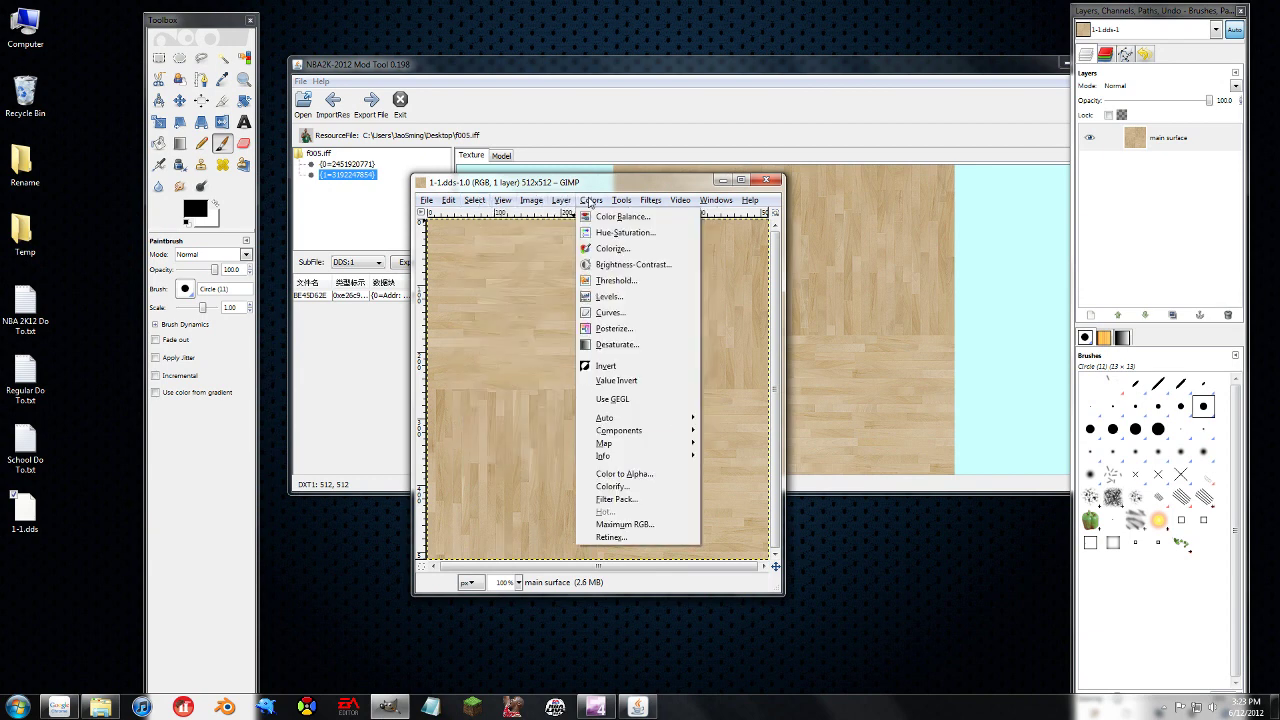
pyautogui.click(632, 264)
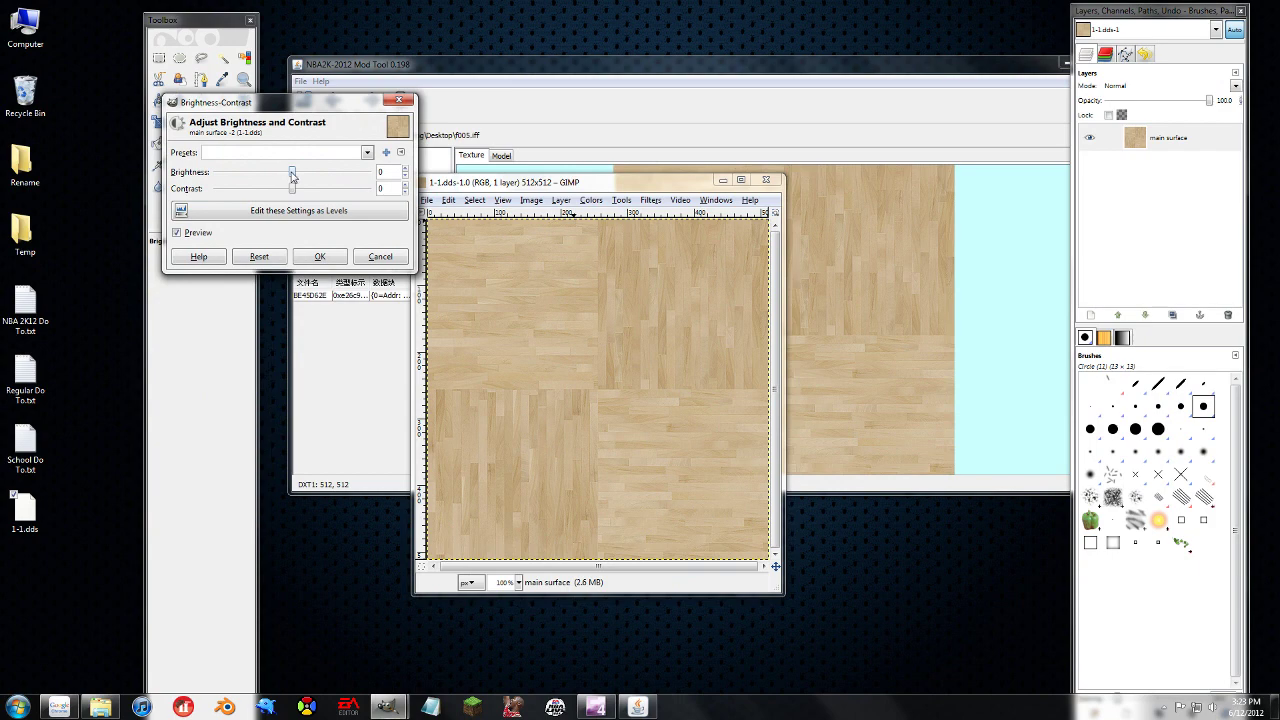
pyautogui.moveTo(292, 175); pyautogui.dragTo(330, 194)
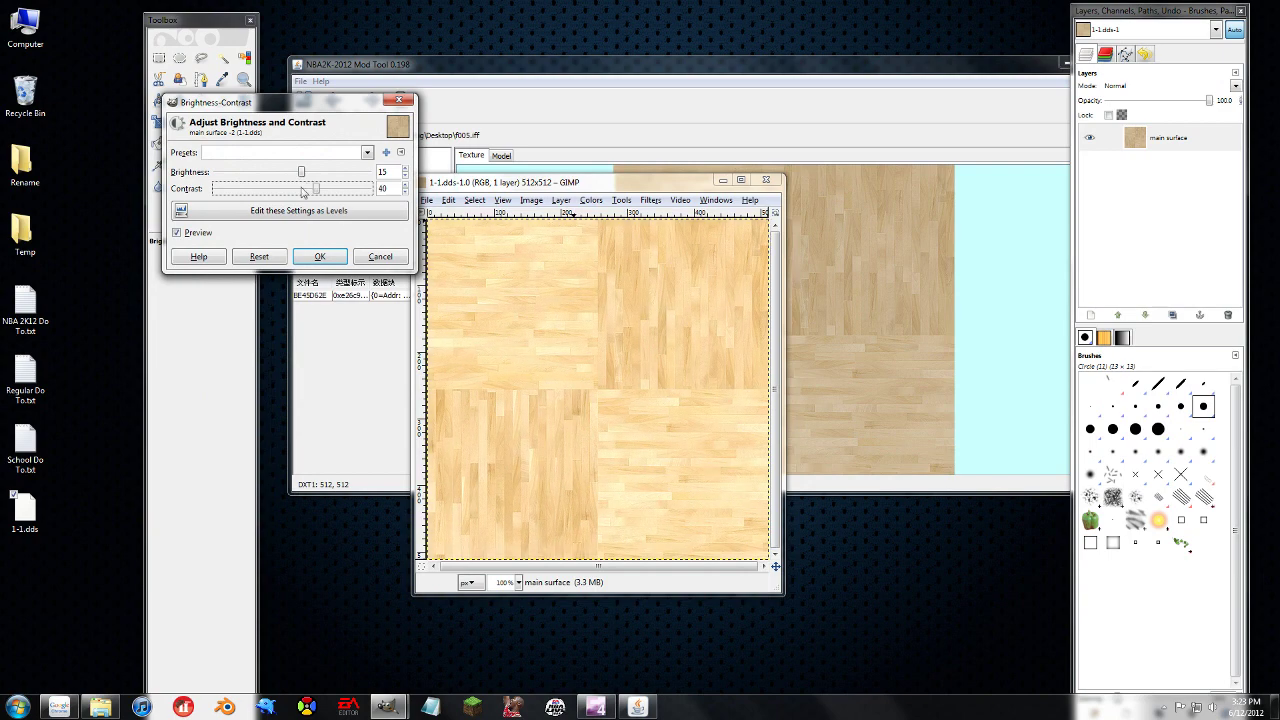
pyautogui.click(318, 256)
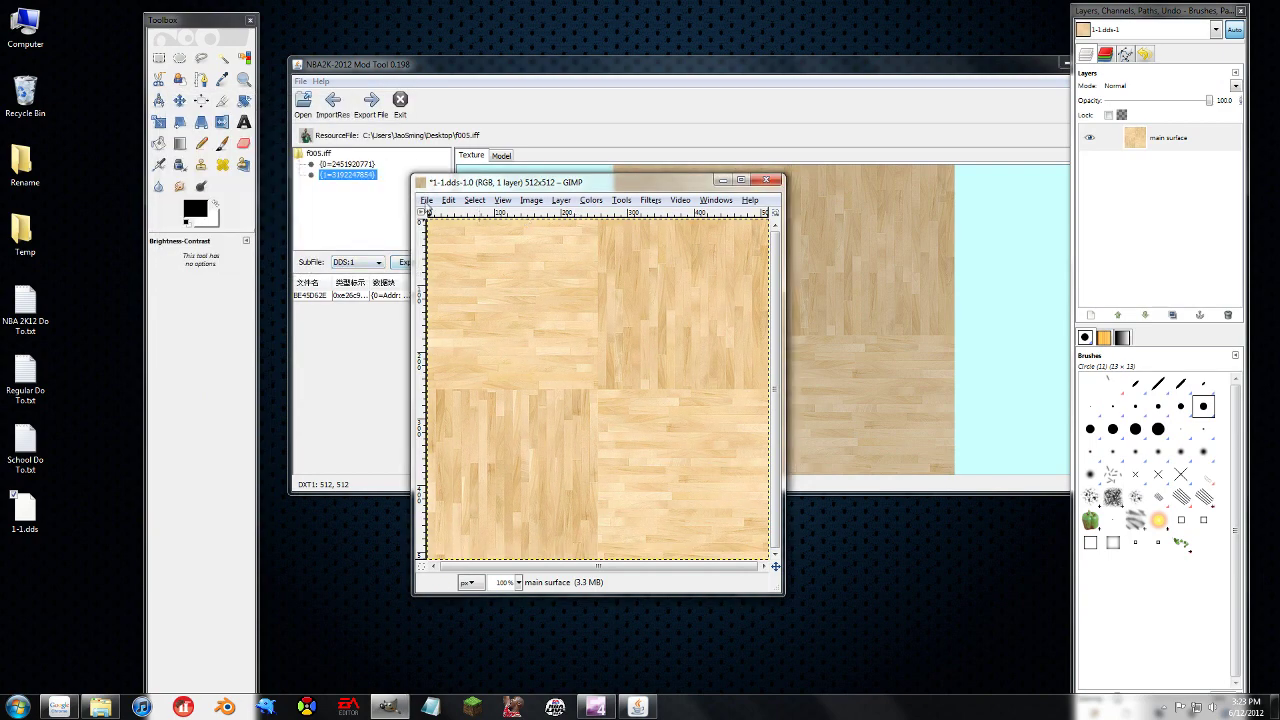
pyautogui.click(427, 200)
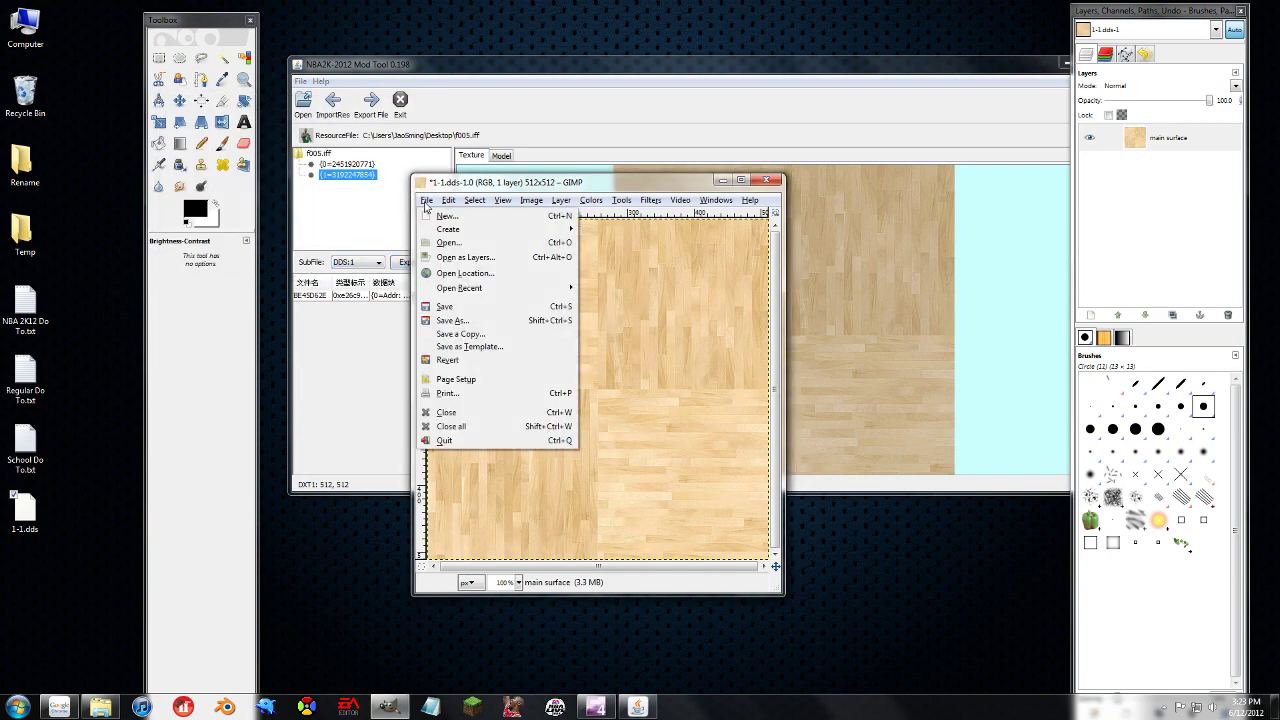
# Overwrite Desktop 1-1.dds as a BC1 / DXT1 DDS with generated mipmaps
pyautogui.click(478, 324)
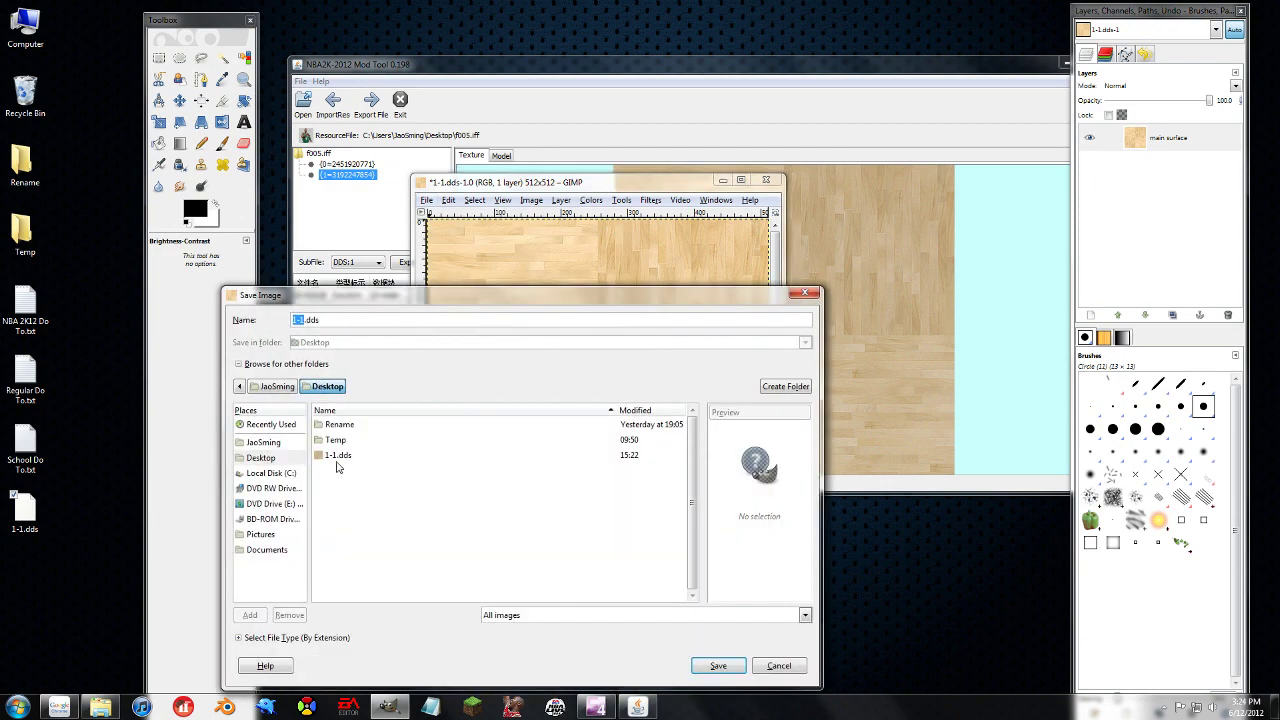
pyautogui.click(719, 667)
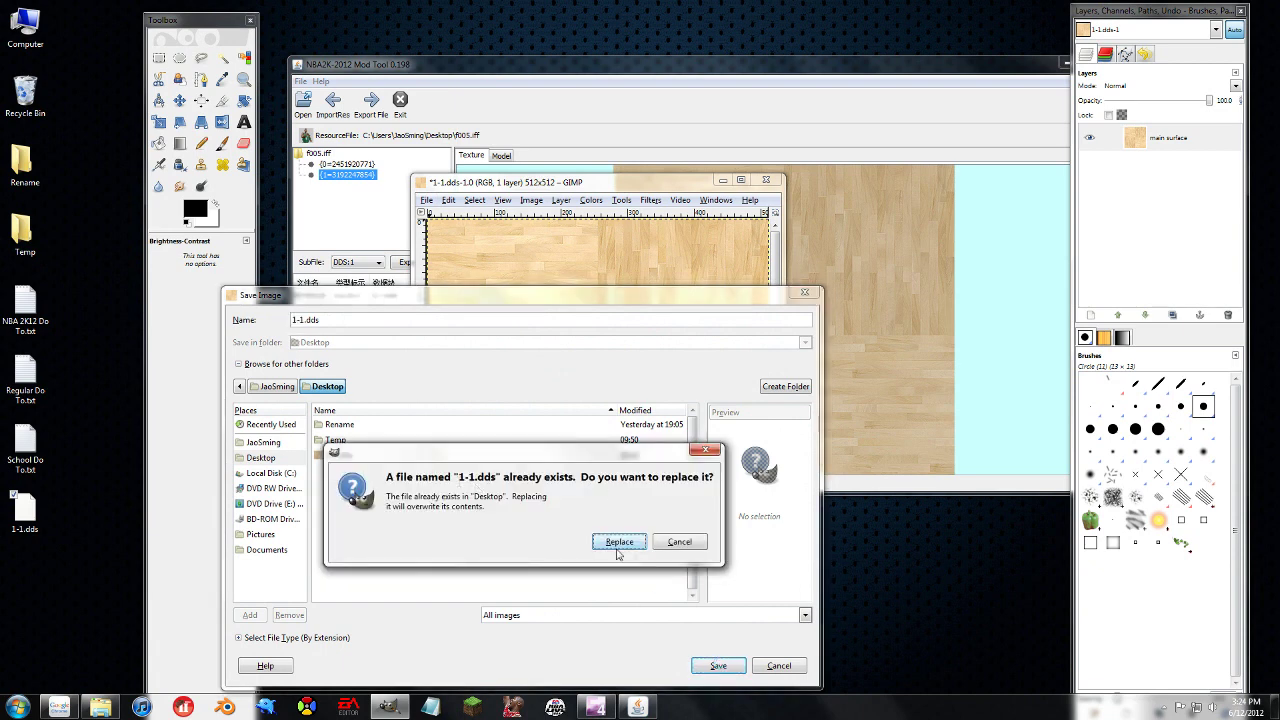
pyautogui.click(620, 543)
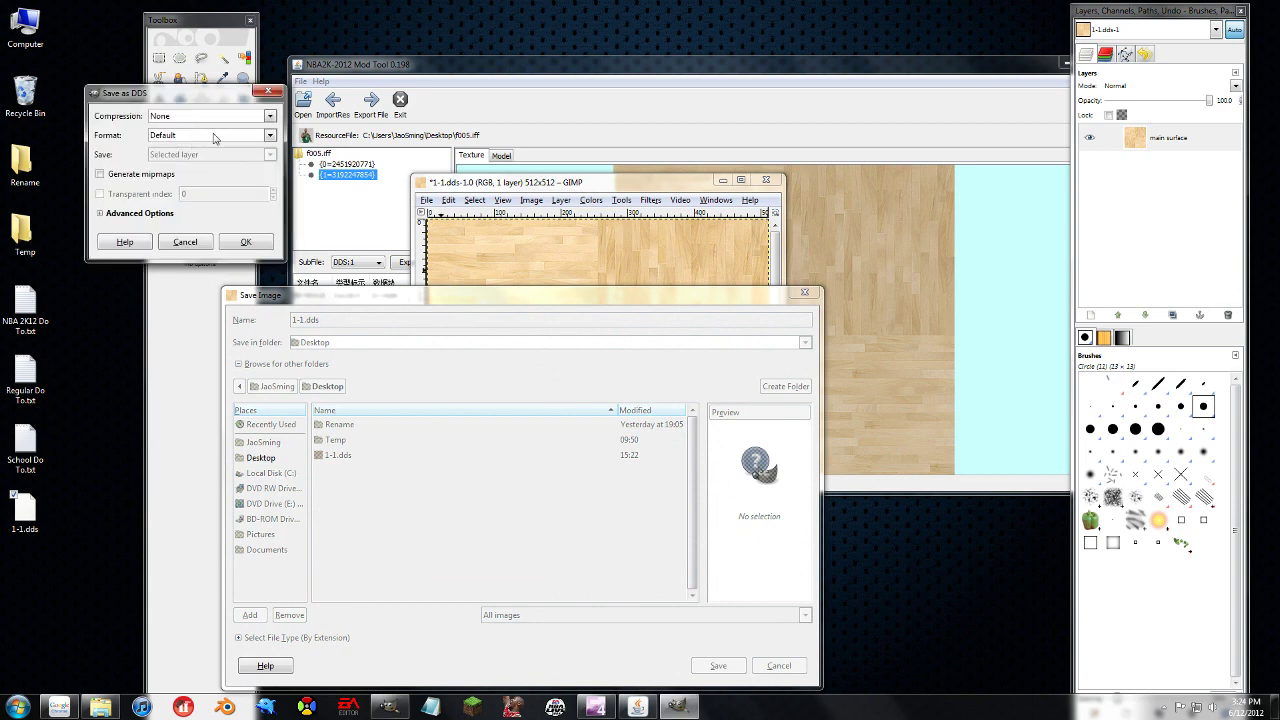
pyautogui.moveTo(172, 100); pyautogui.dragTo(784, 496)
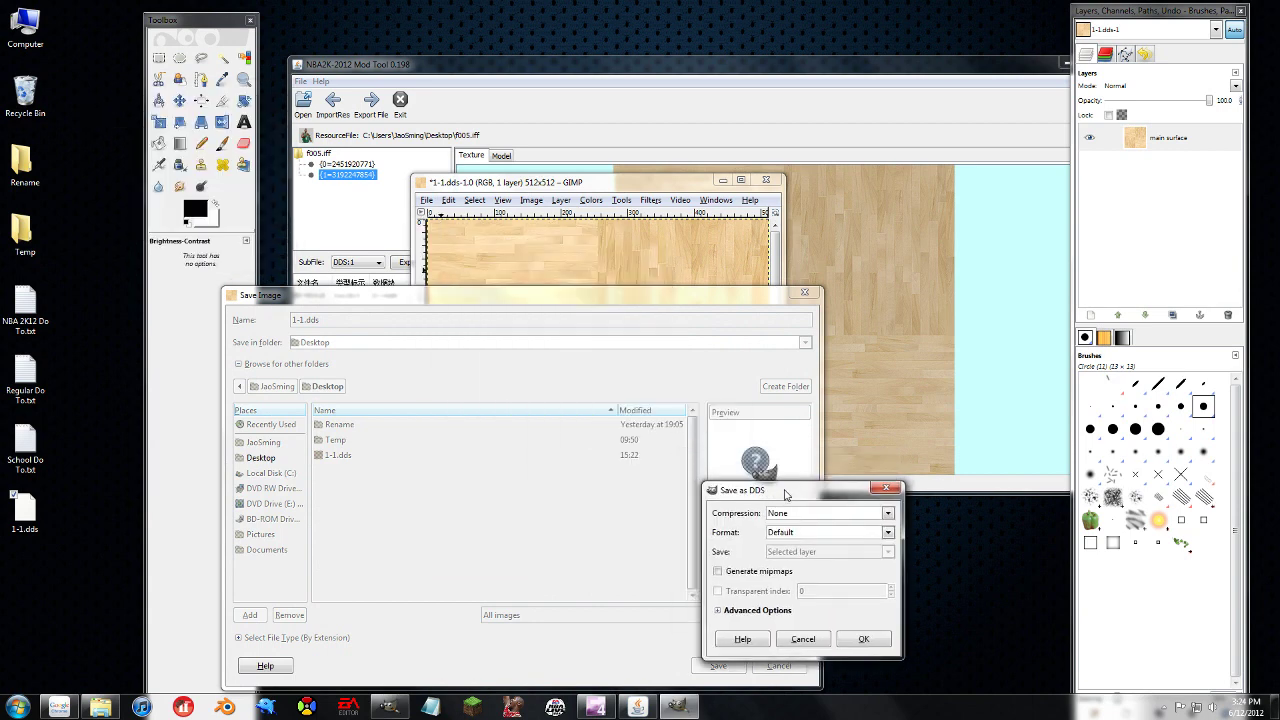
pyautogui.click(738, 576)
pyautogui.click(545, 67)
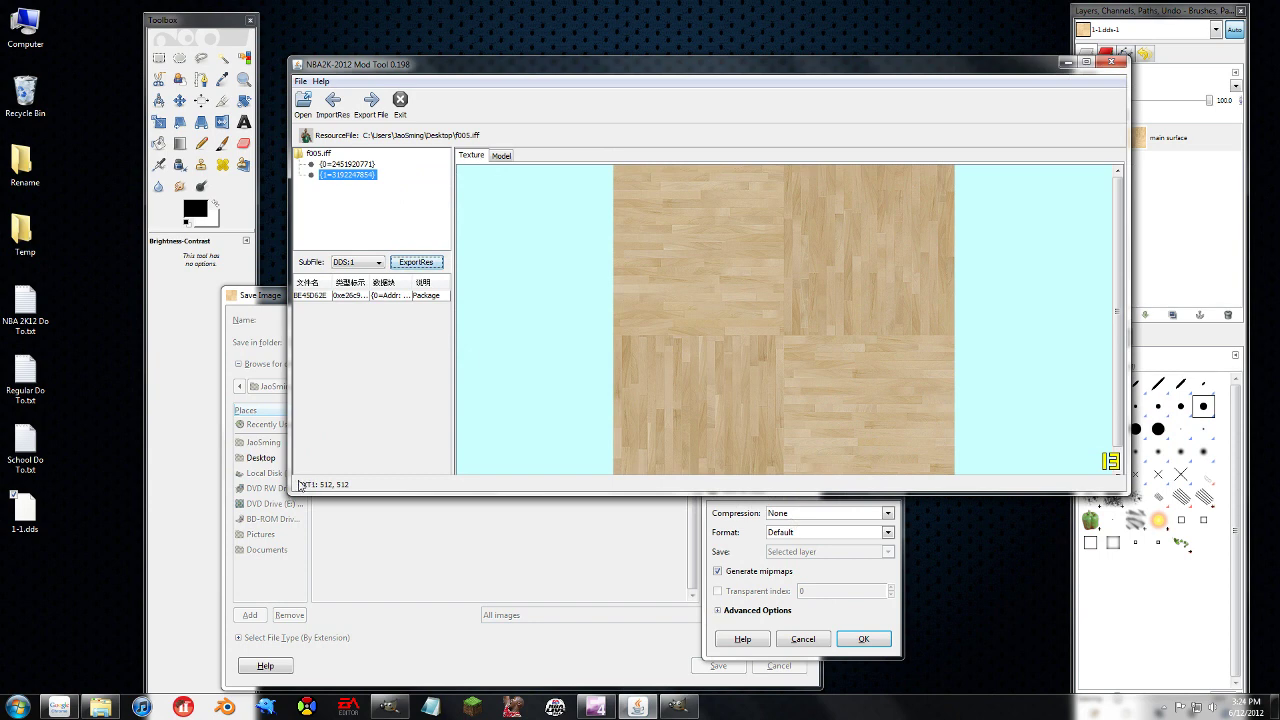
pyautogui.click(862, 515)
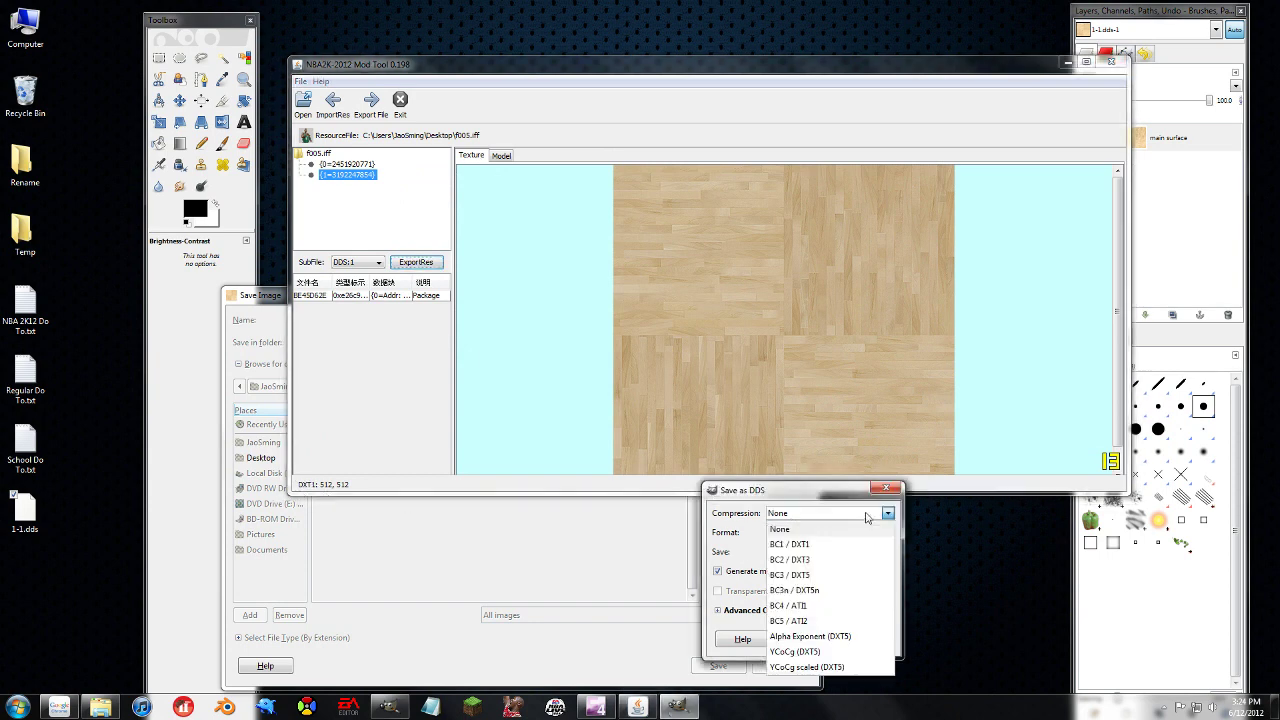
pyautogui.click(790, 545)
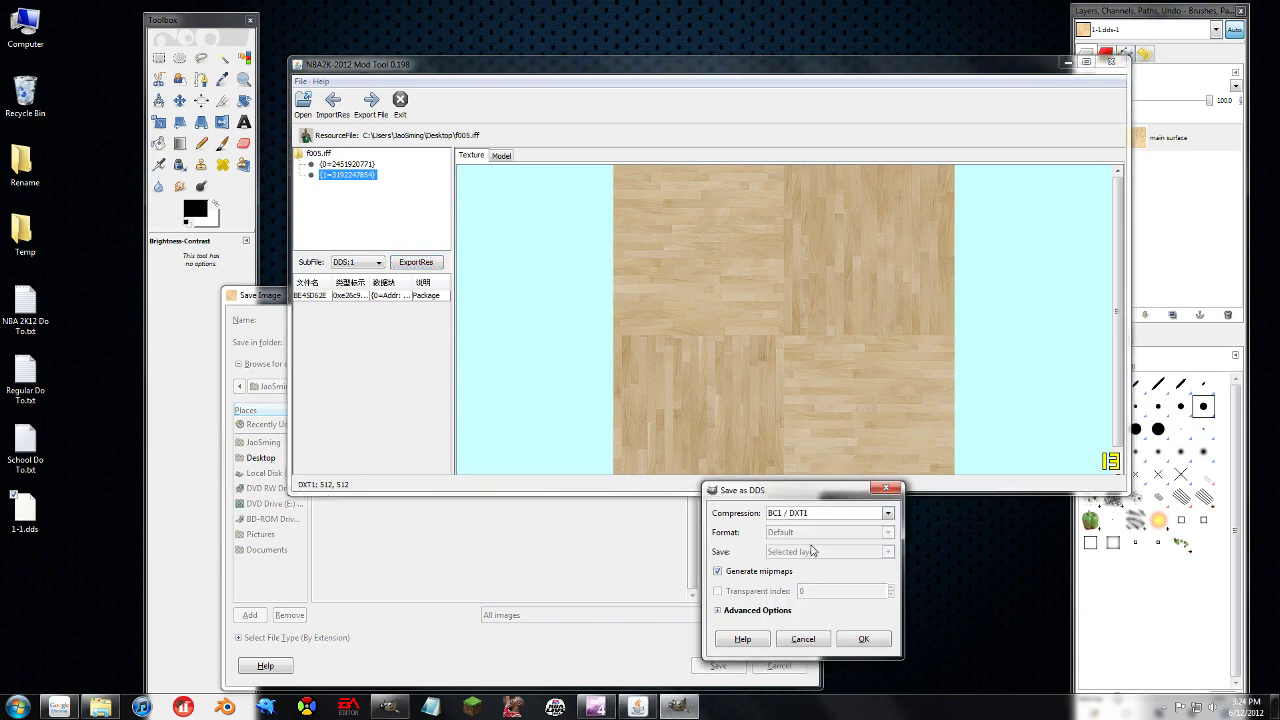
pyautogui.click(864, 640)
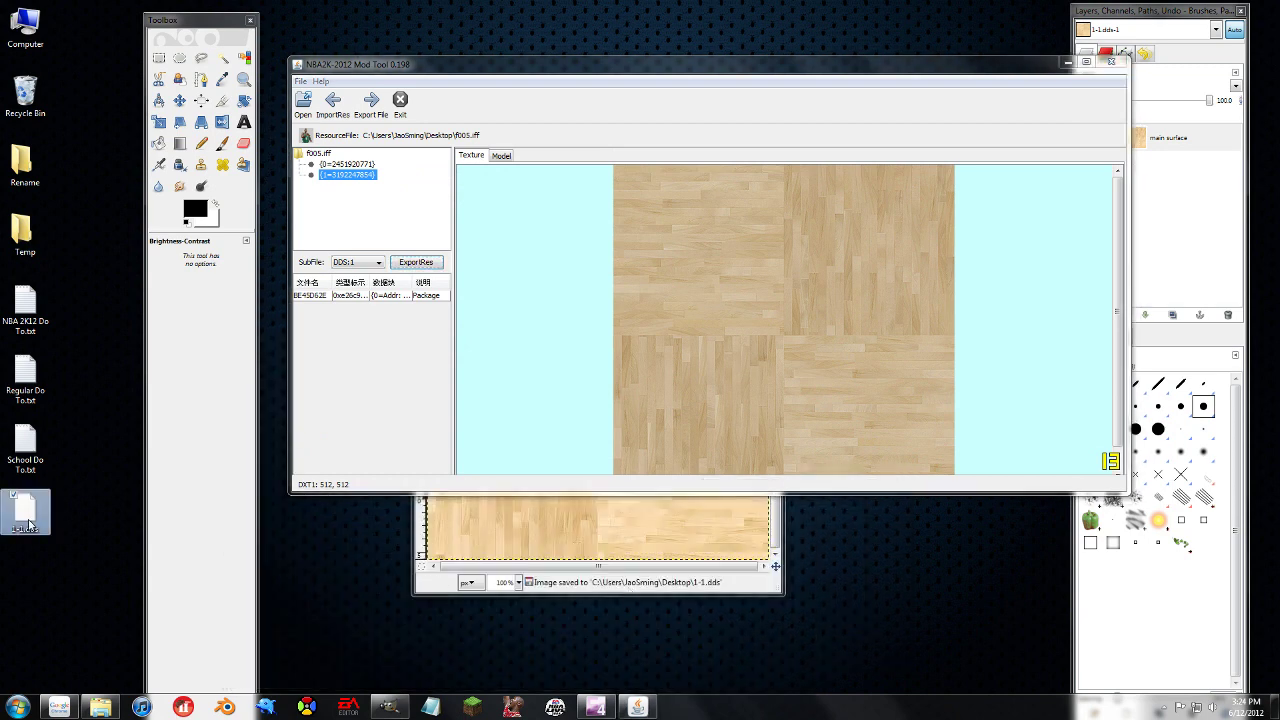
# Import the edited 1-1.dds back into f005.iff in the Mod Tool
pyautogui.click(333, 112)
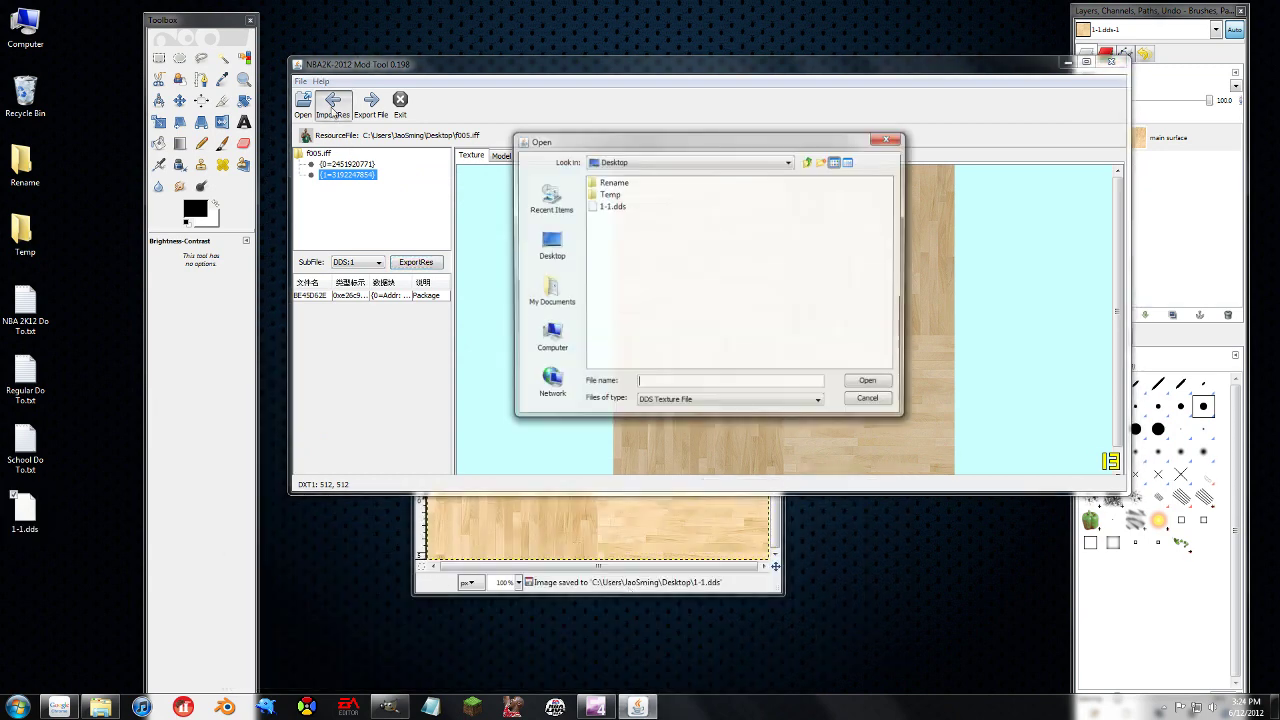
pyautogui.click(611, 205)
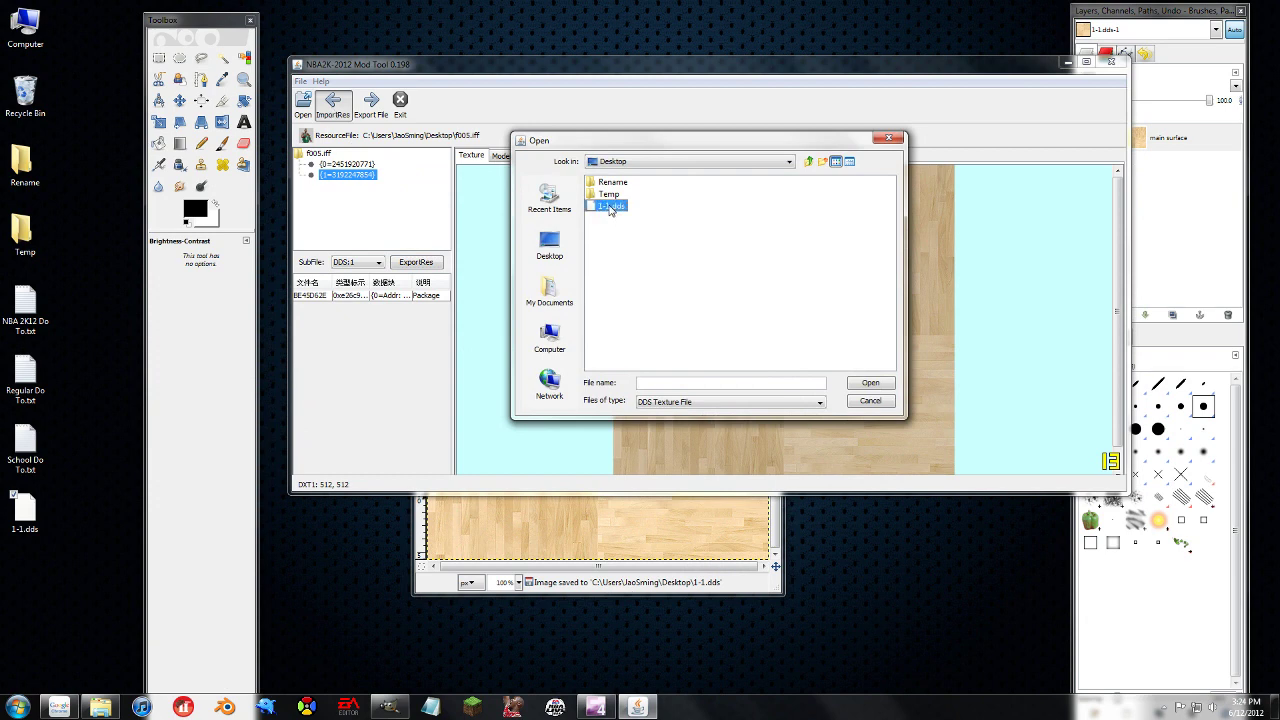
pyautogui.click(870, 383)
pyautogui.click(709, 296)
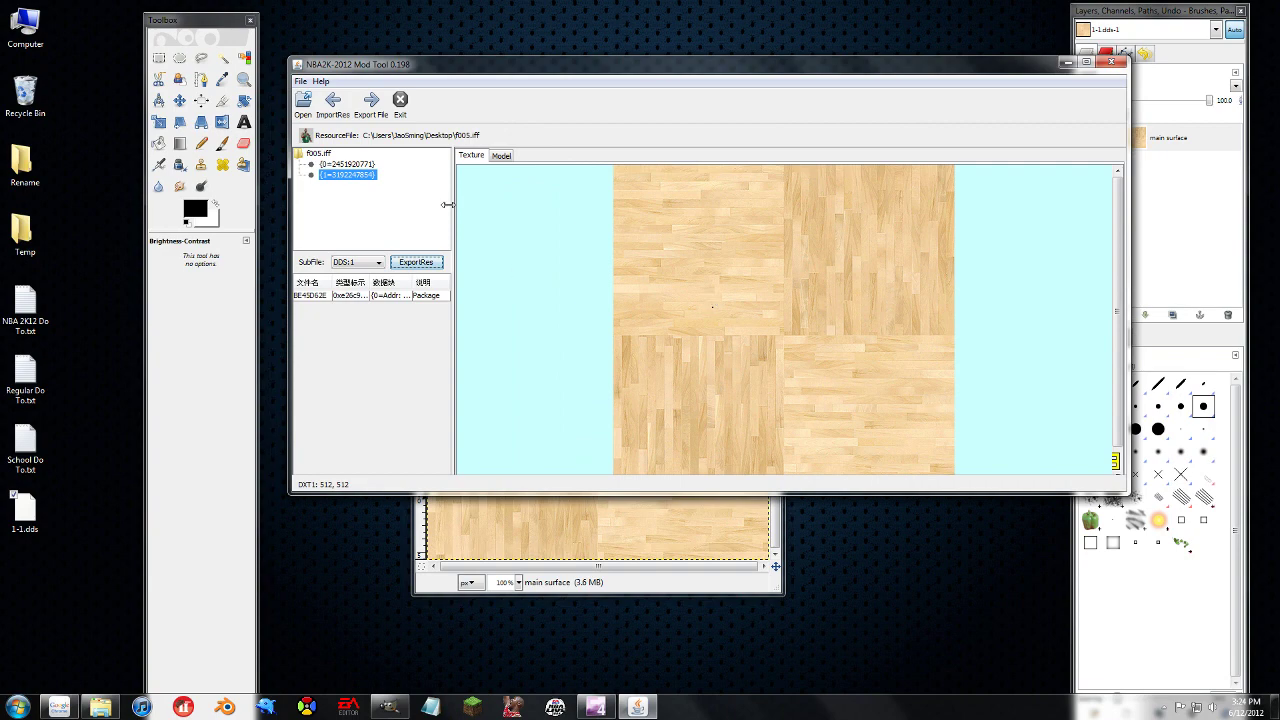
# Open uh005.iff and browse its entries to the Celtics lettering texture
pyautogui.click(305, 103)
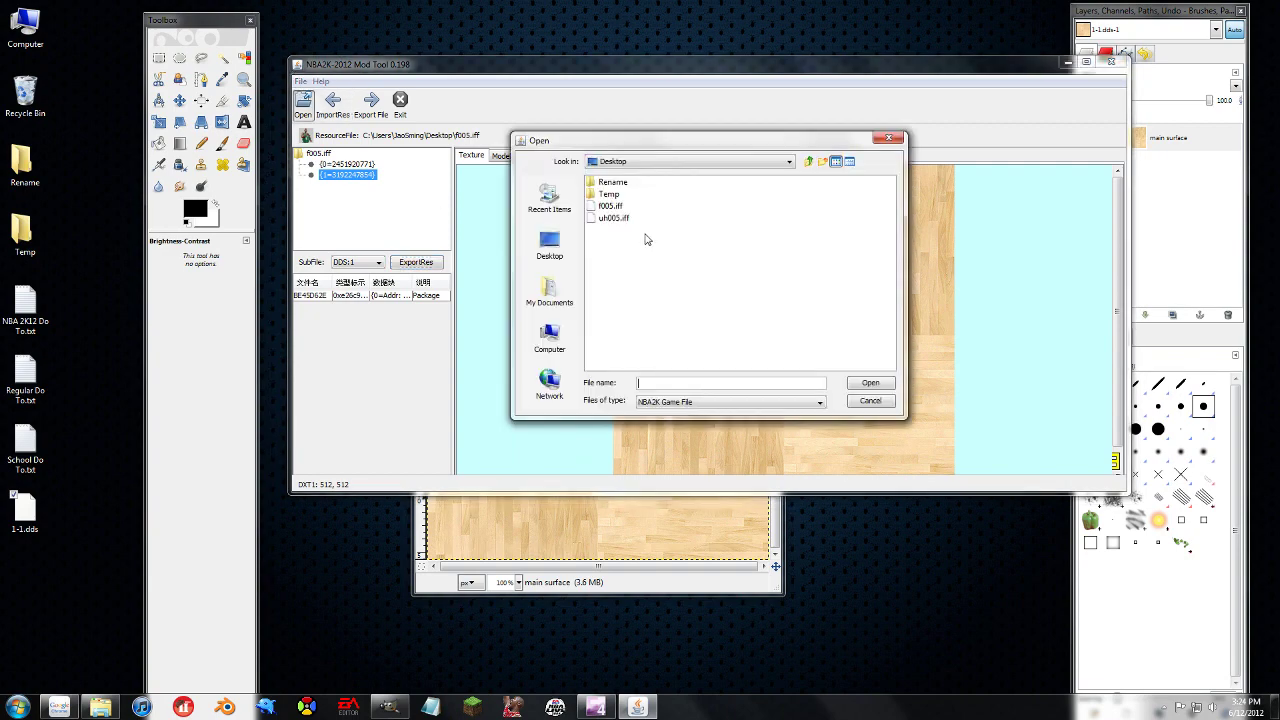
pyautogui.click(612, 219)
pyautogui.doubleClick(612, 219)
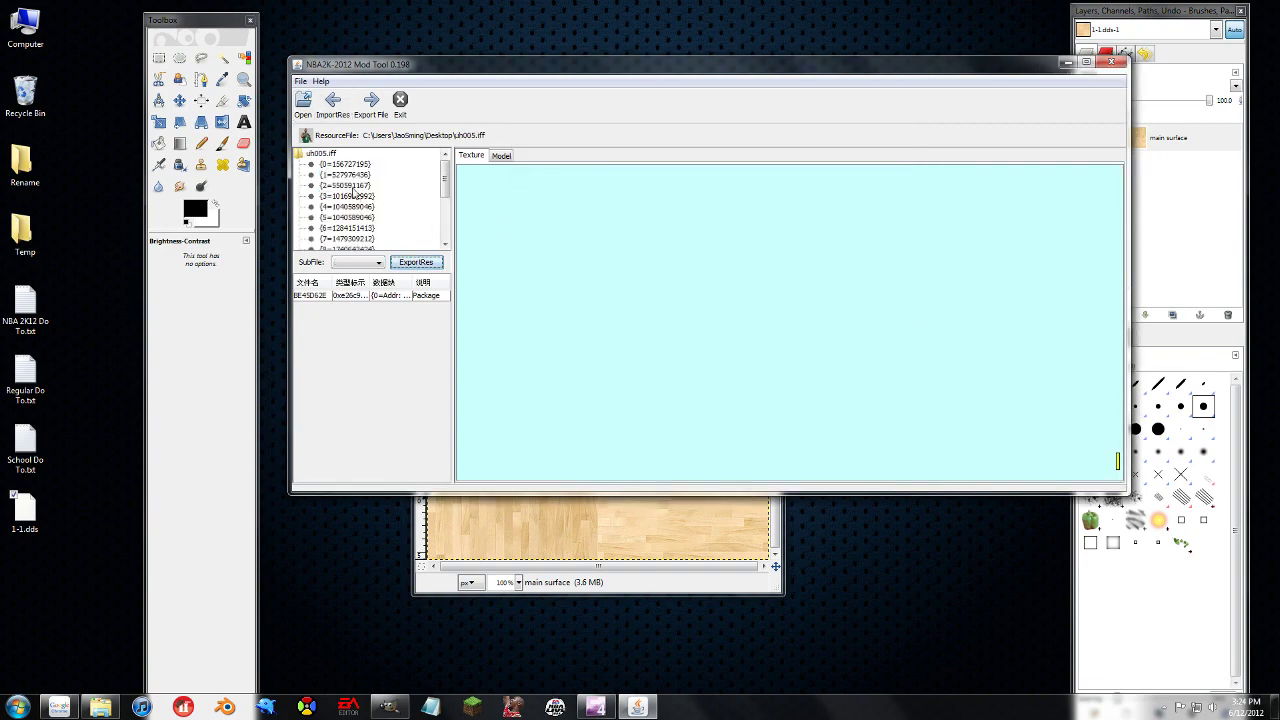
pyautogui.click(352, 196)
pyautogui.click(352, 174)
pyautogui.click(355, 196)
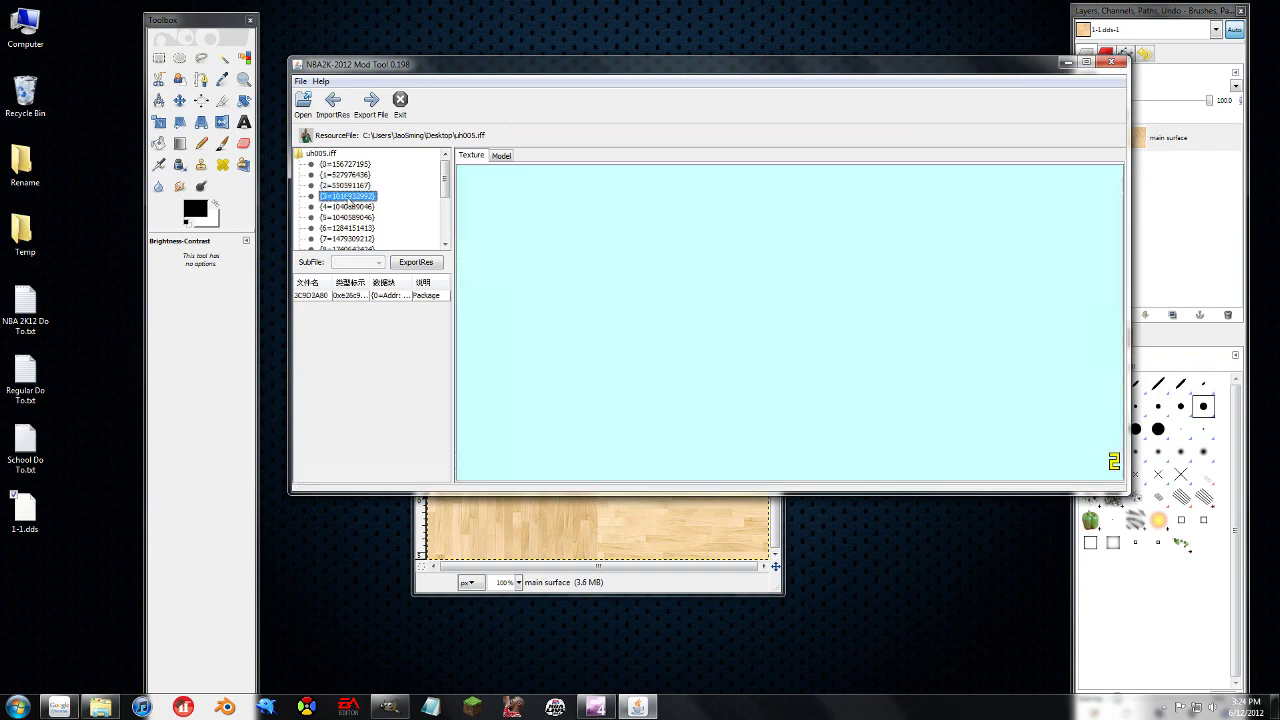
pyautogui.click(347, 207)
pyautogui.click(346, 217)
pyautogui.click(344, 228)
pyautogui.click(340, 240)
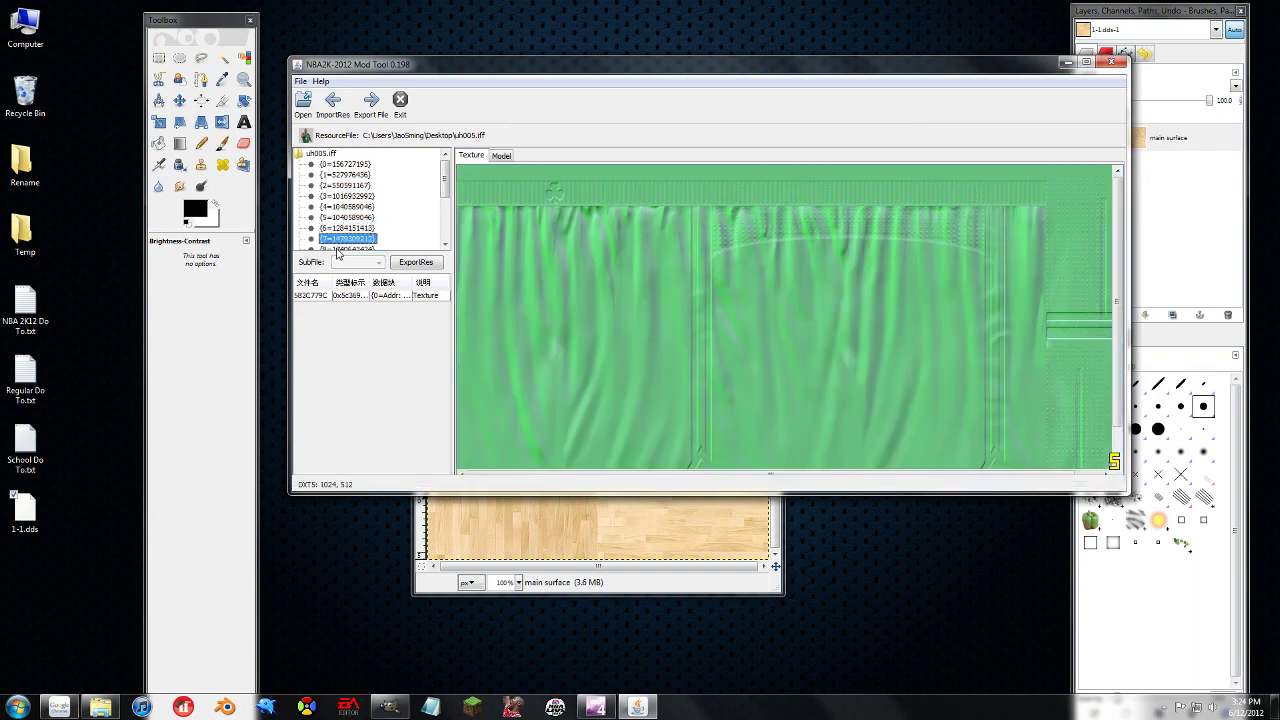
pyautogui.click(338, 249)
pyautogui.scroll(-2, 345, 200)
pyautogui.click(347, 174)
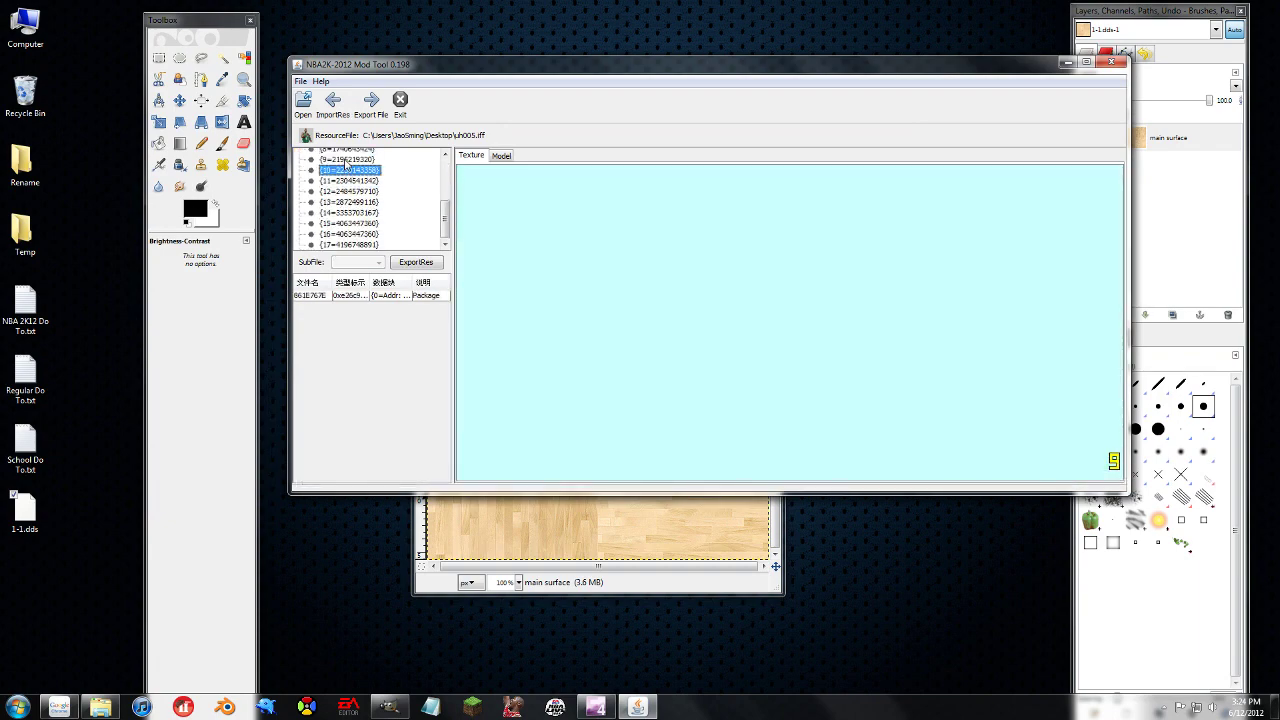
pyautogui.click(347, 160)
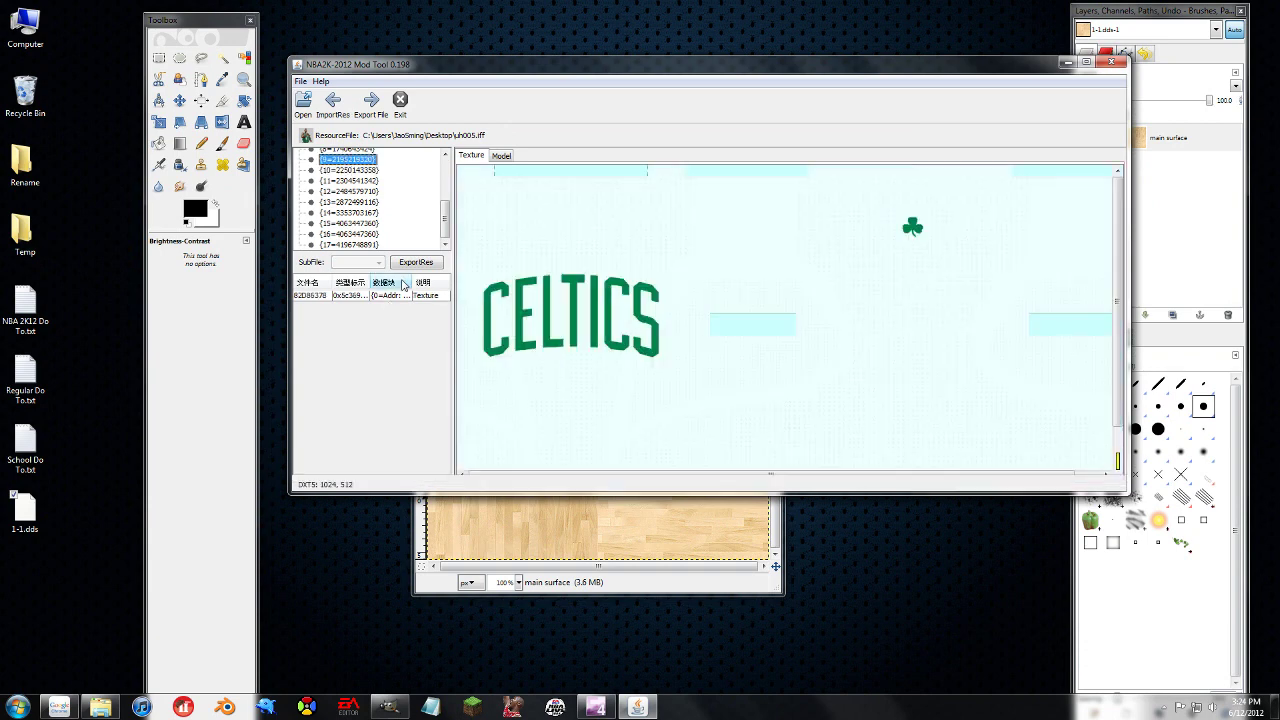
# Export the Celtics texture to the desktop as 9.dds and drop it into GIMP
pyautogui.click(407, 264)
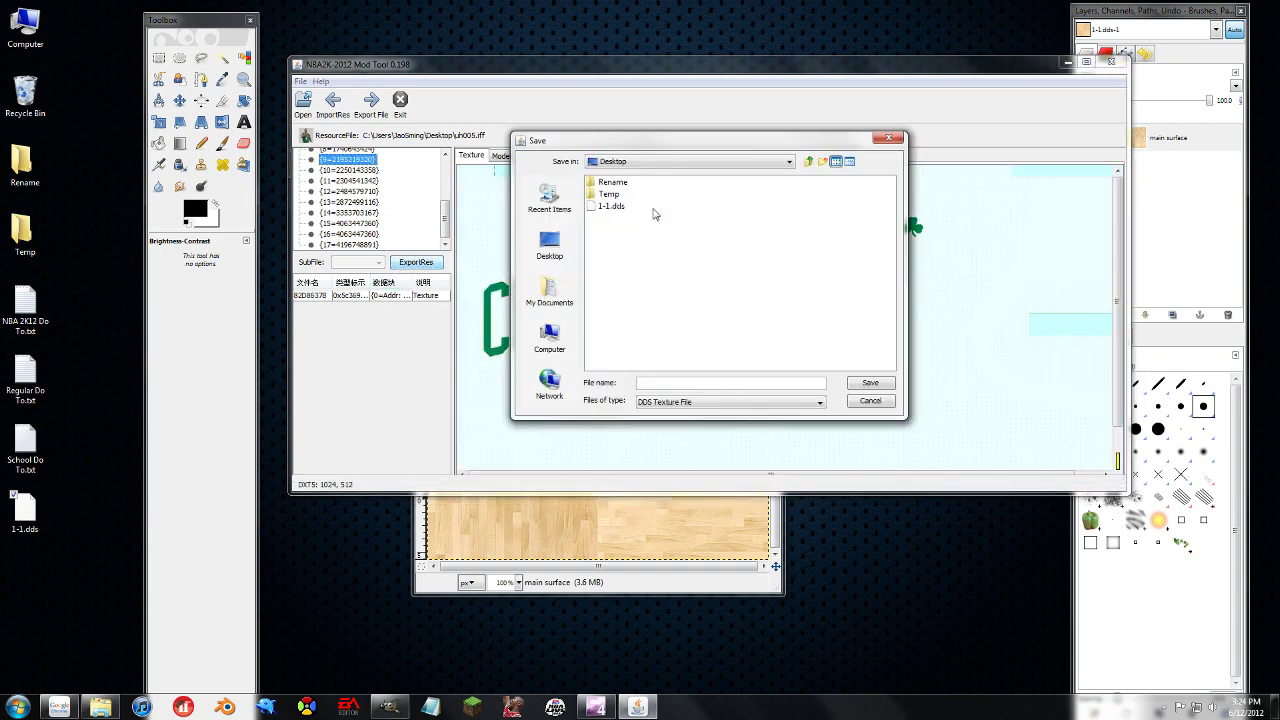
pyautogui.write('9')
pyautogui.press('Return')
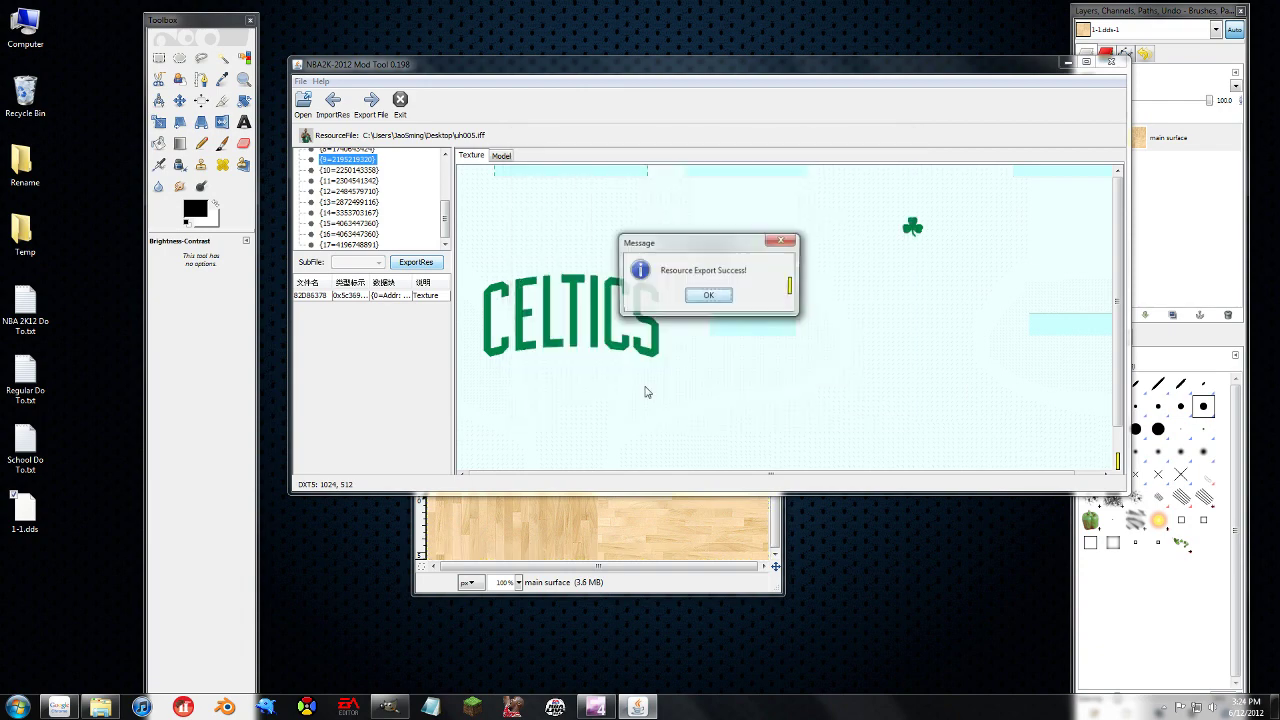
pyautogui.press('Return')
pyautogui.moveTo(25, 580); pyautogui.dragTo(345, 140)
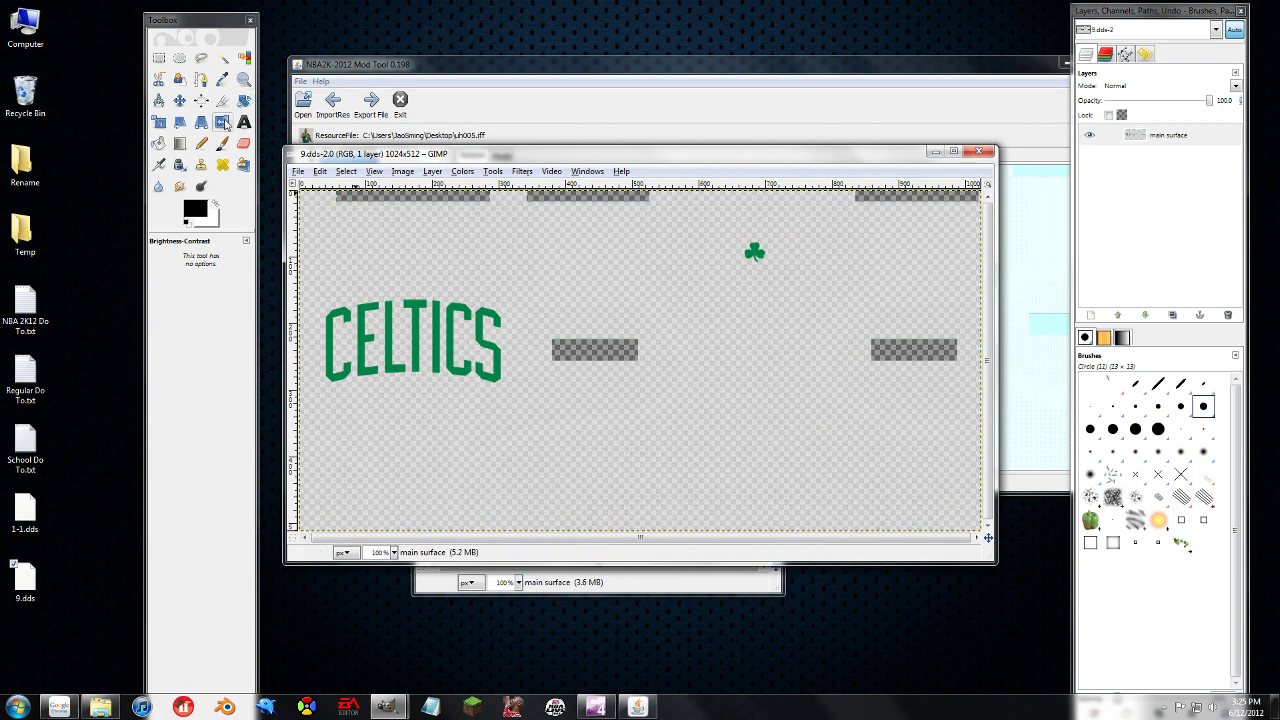
# Try a black Bucket Fill on the transparent lower area of 9.dds, then undo it
pyautogui.click(158, 121)
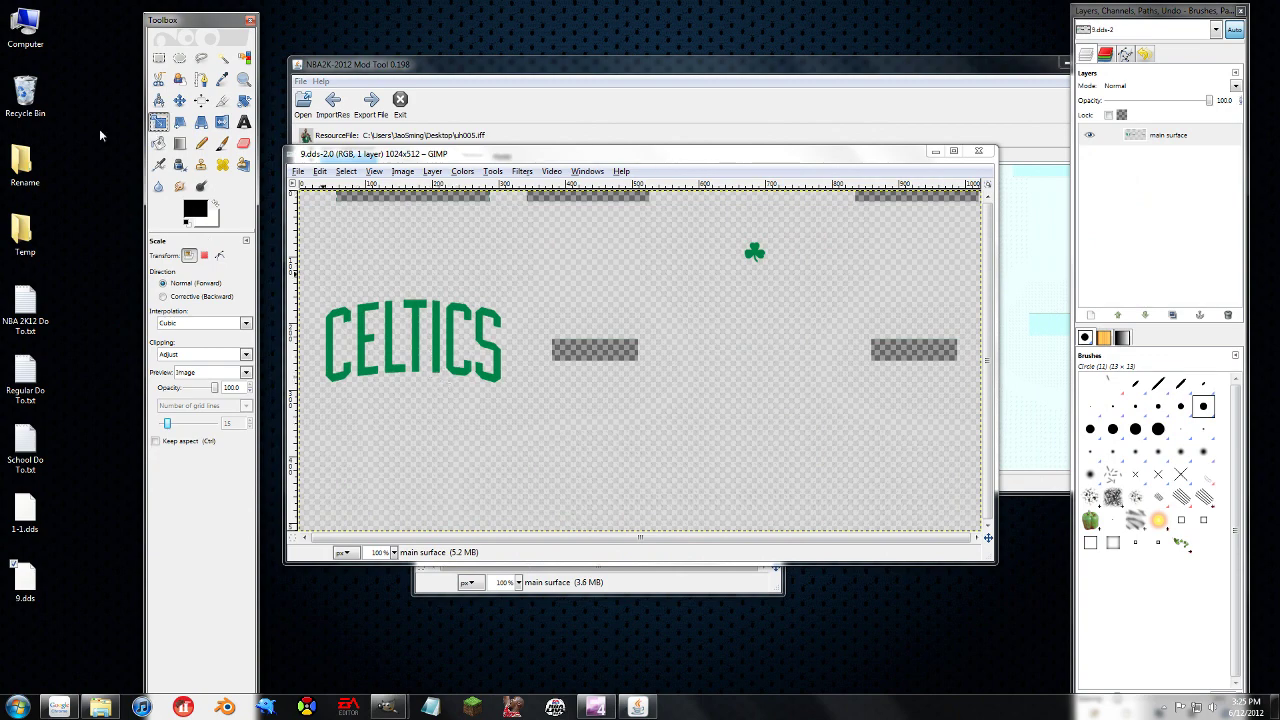
pyautogui.click(158, 142)
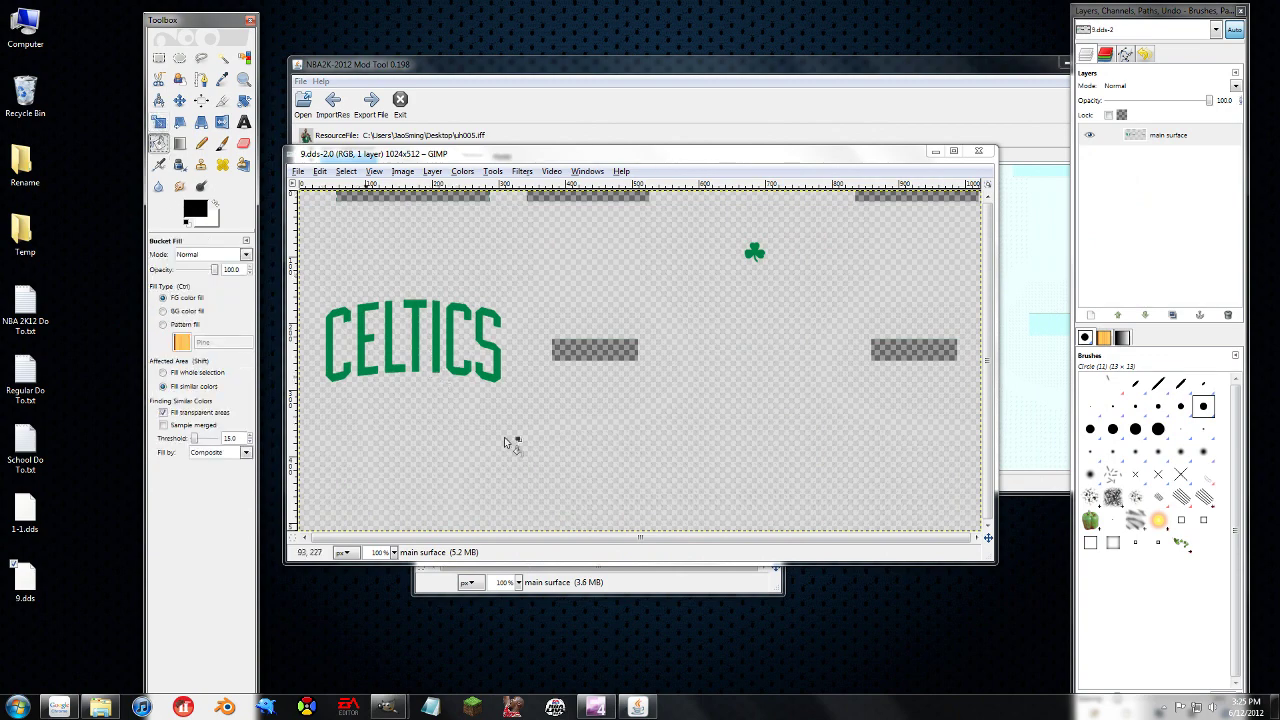
pyautogui.click(431, 425)
pyautogui.click(431, 425)
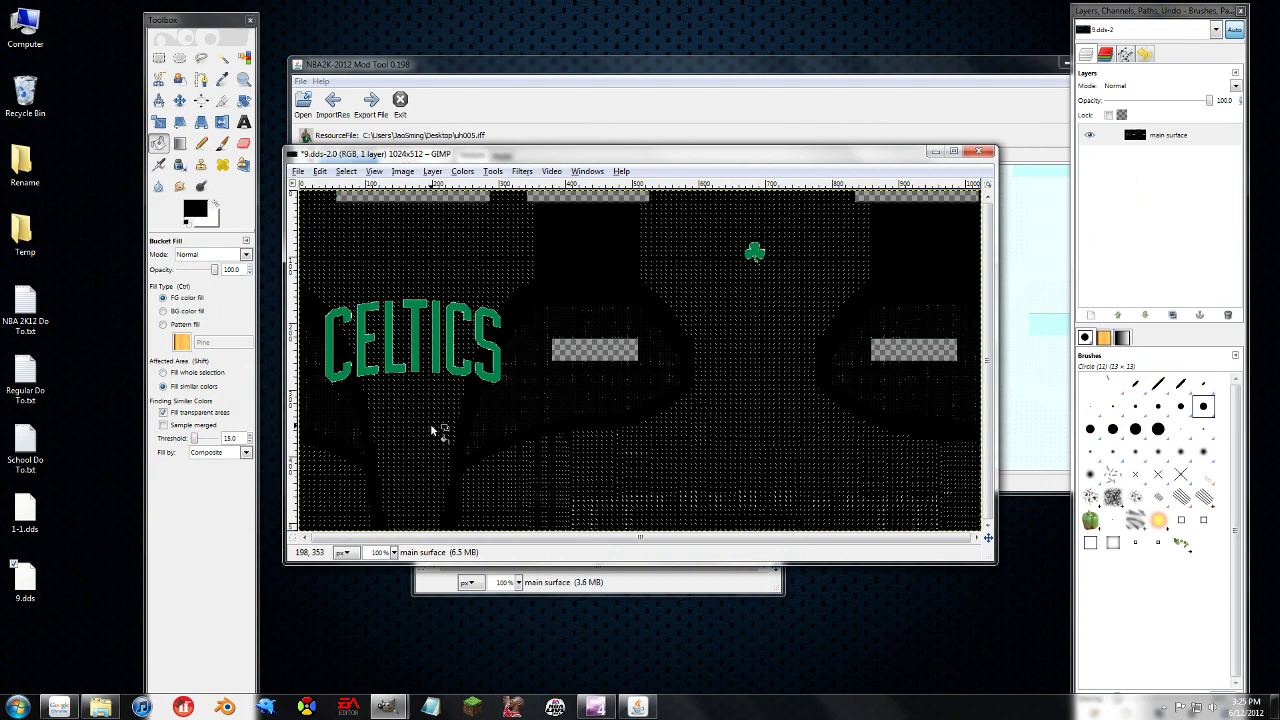
pyautogui.hotkey('ctrl', 'z')
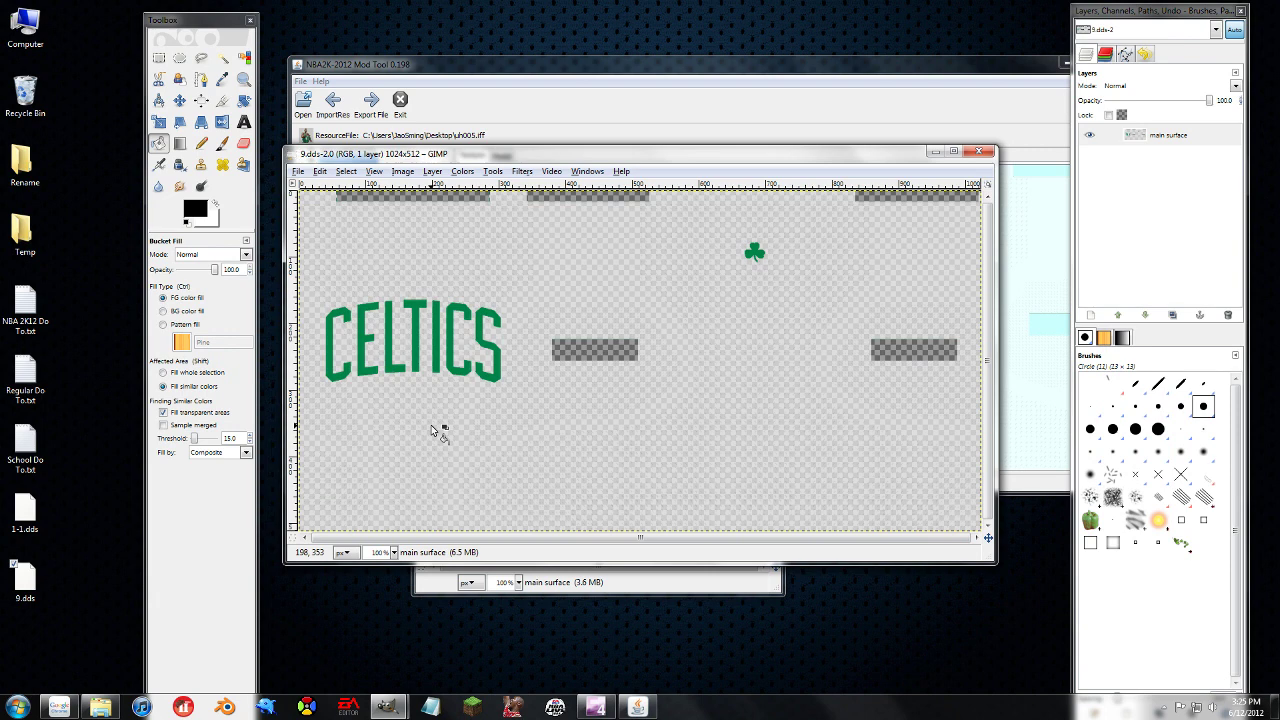
# Add a layer mask initialised from the layer's alpha channel
pyautogui.rightClick(1167, 142)
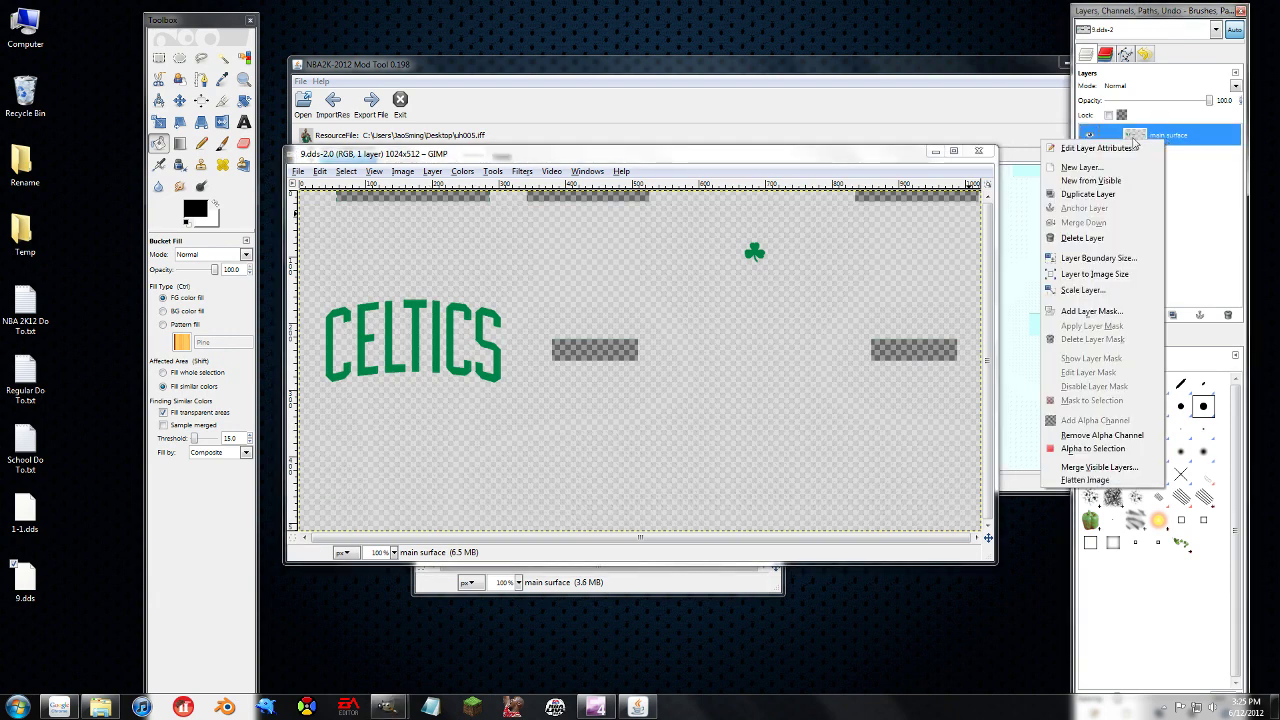
pyautogui.click(1092, 311)
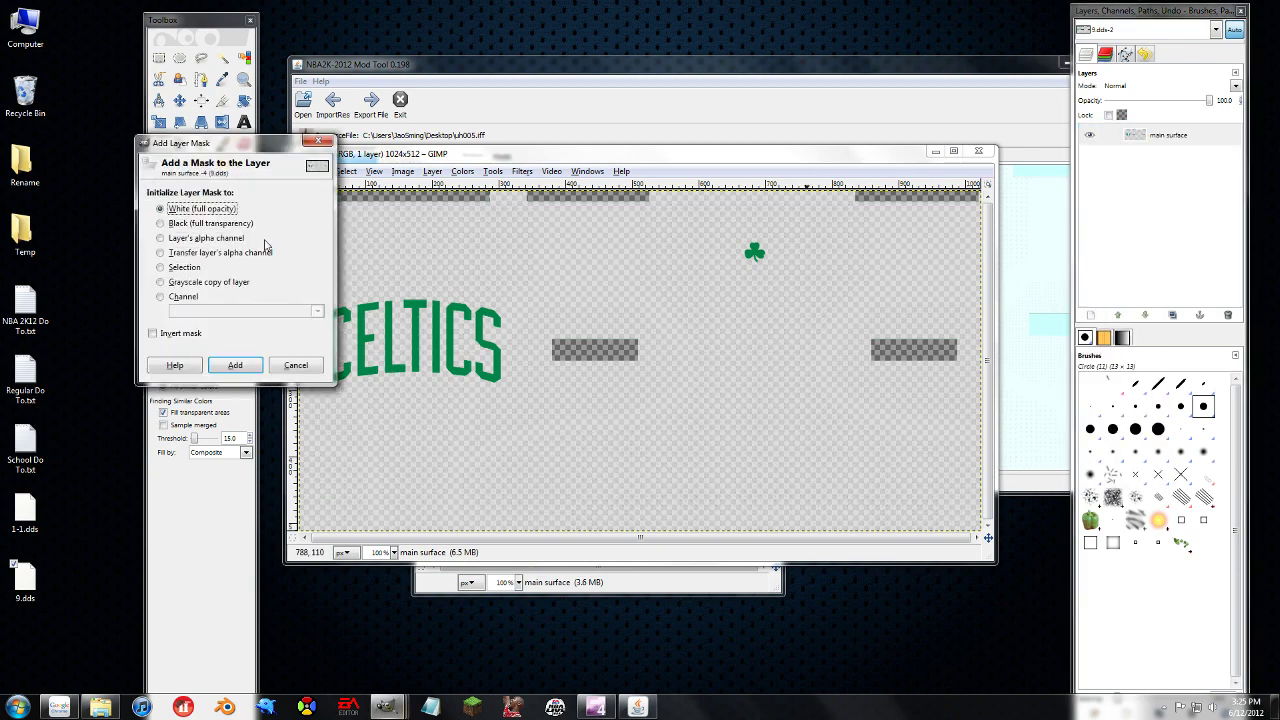
pyautogui.click(204, 254)
pyautogui.click(162, 256)
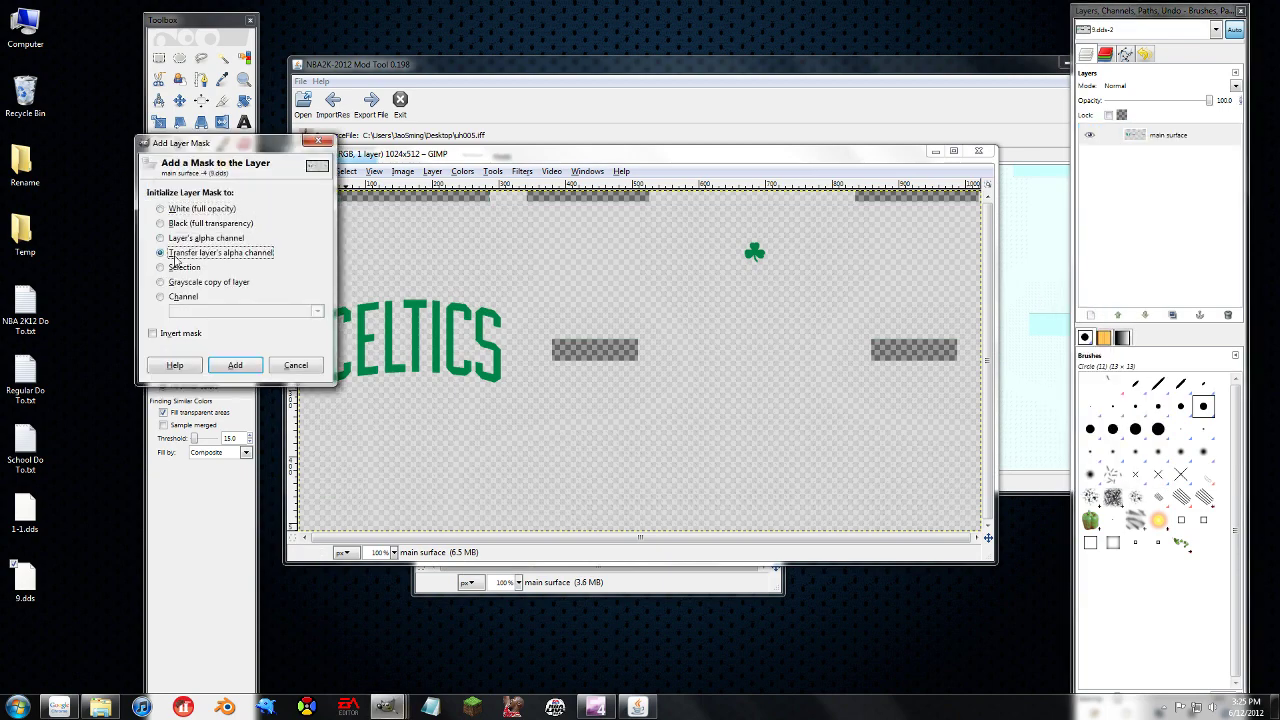
pyautogui.click(235, 365)
# Toggle Show Layer Mask on and off, stop editing the mask, and disable it
pyautogui.rightClick(1155, 147)
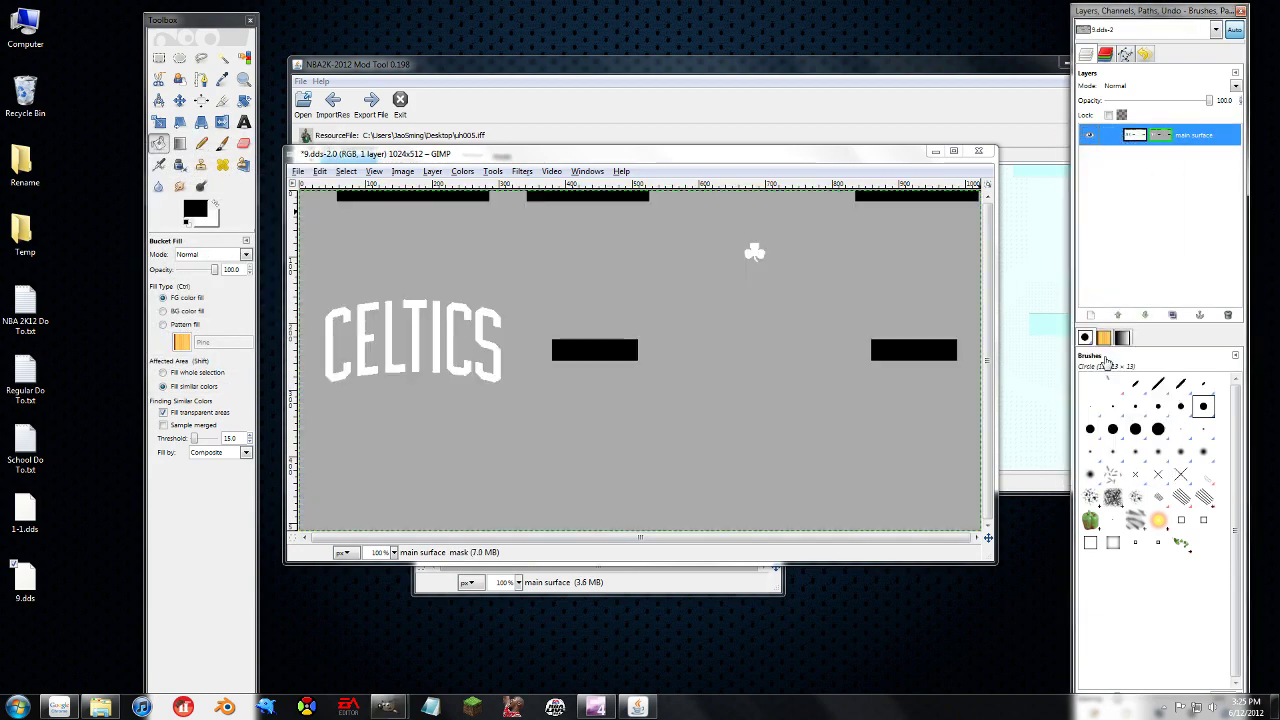
pyautogui.click(1106, 356)
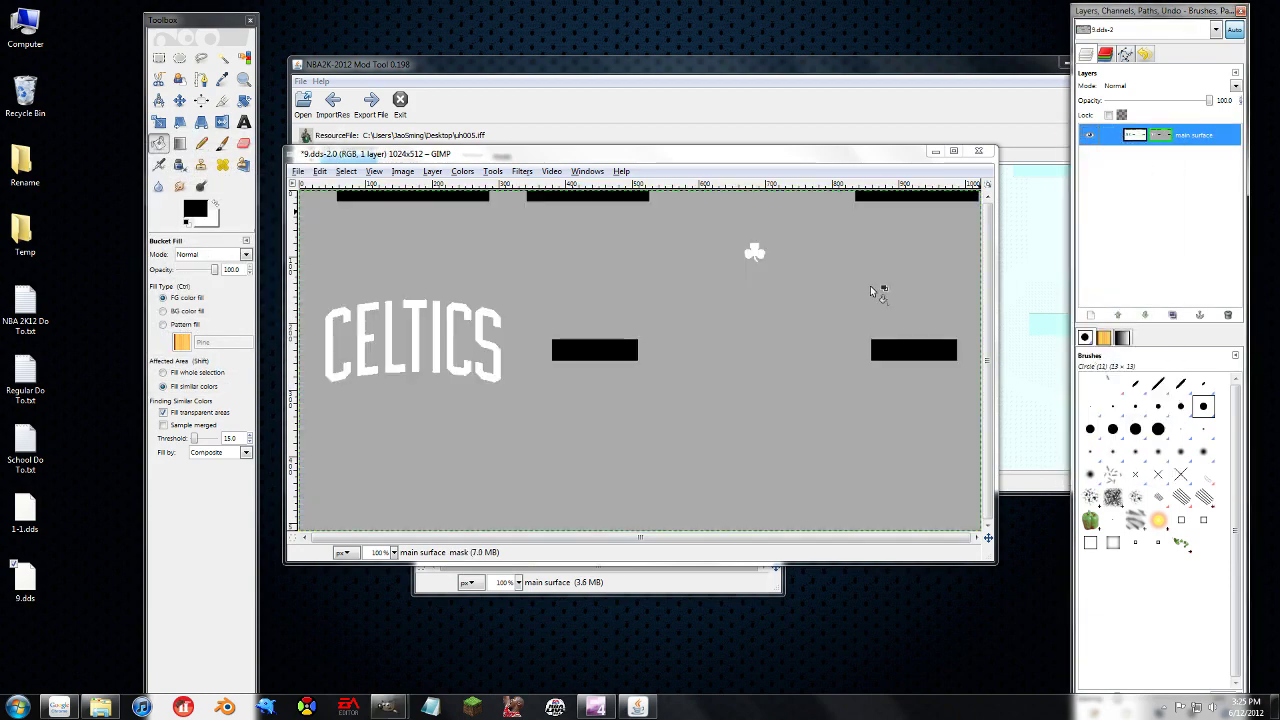
pyautogui.rightClick(1158, 141)
pyautogui.click(1099, 358)
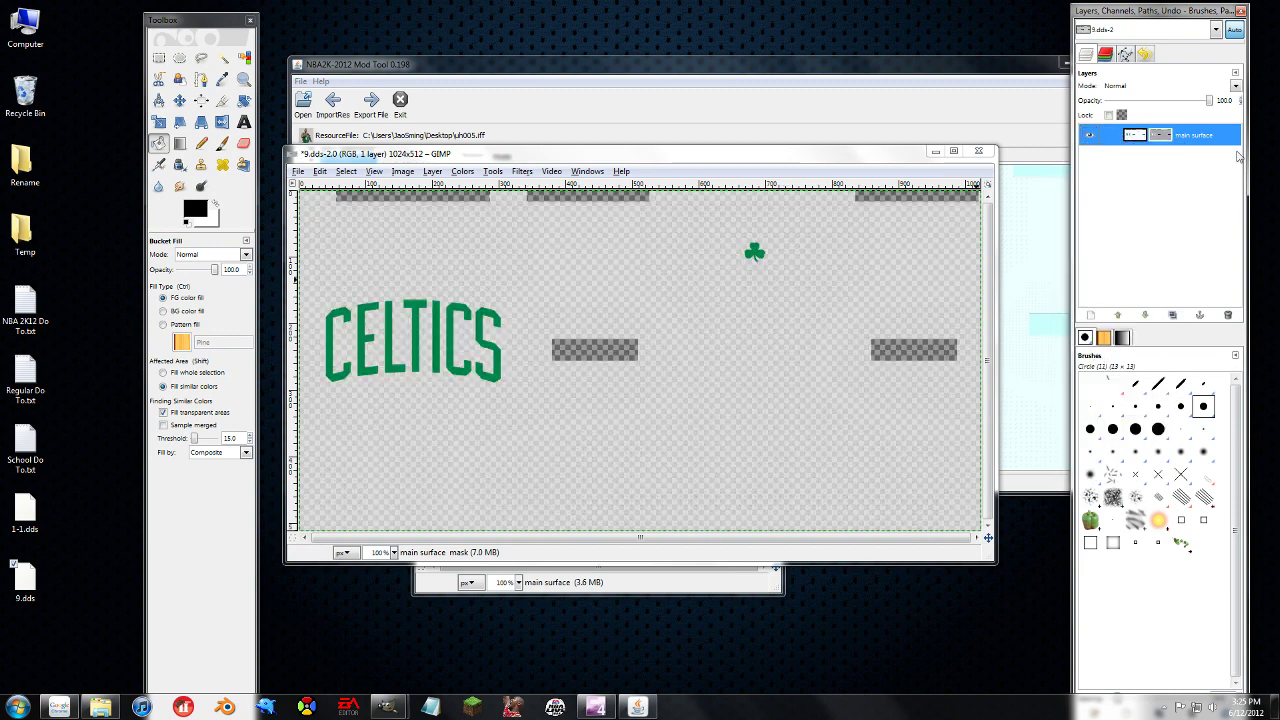
pyautogui.rightClick(1192, 143)
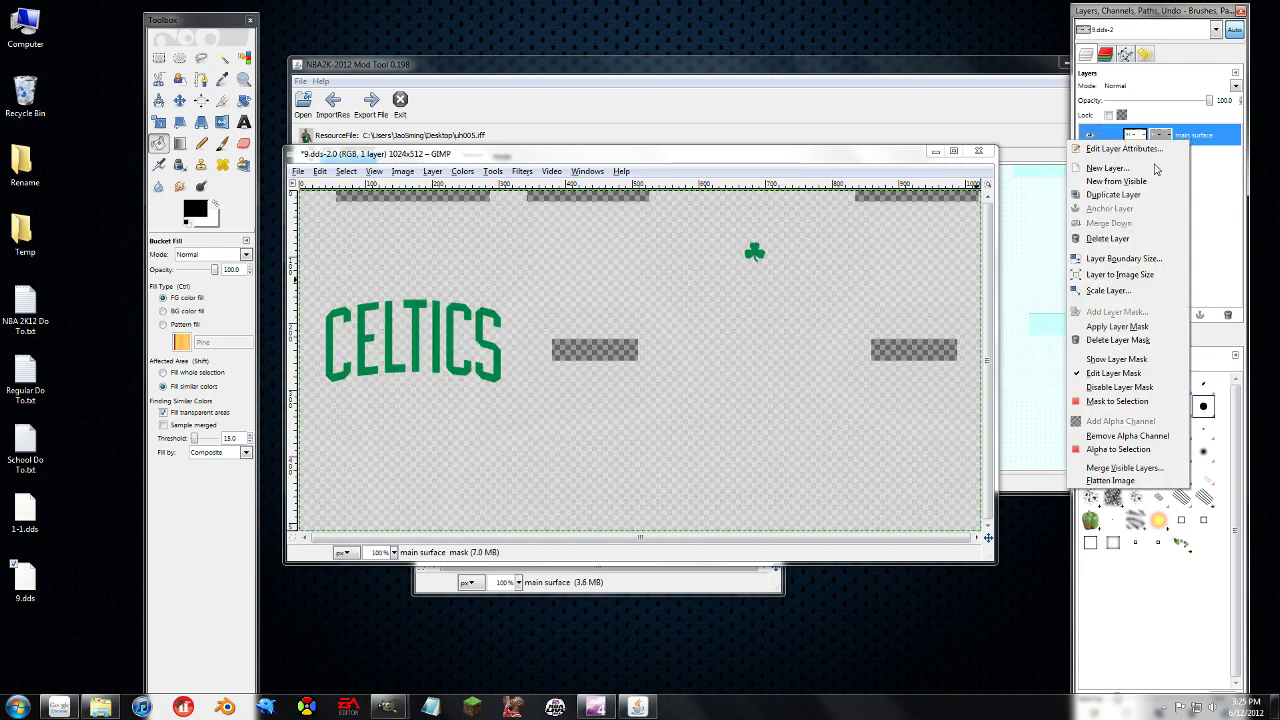
pyautogui.click(1123, 374)
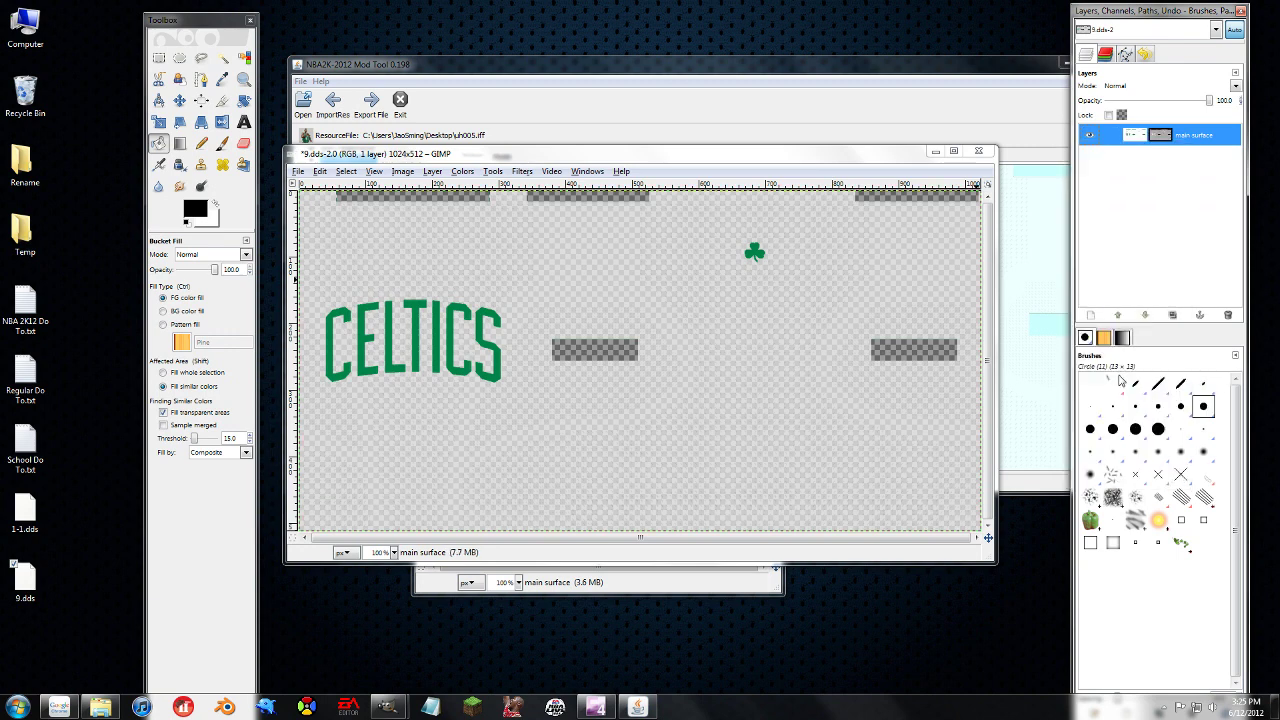
pyautogui.rightClick(1180, 139)
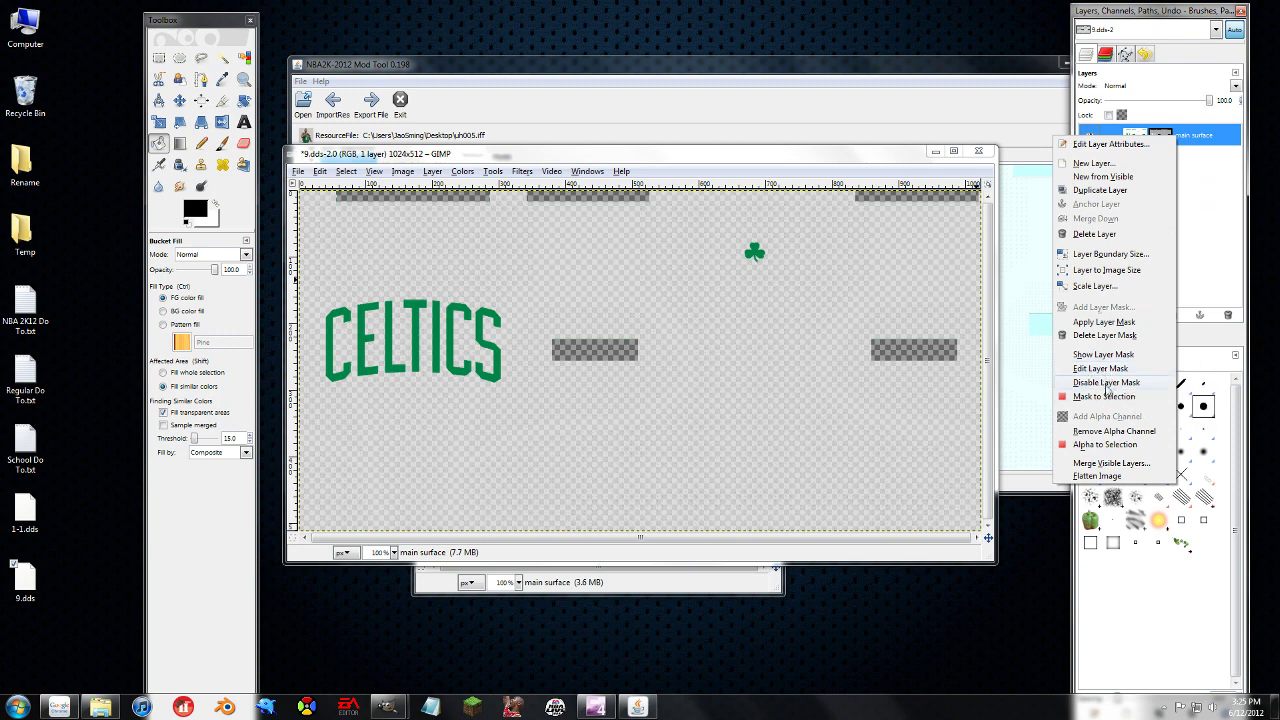
pyautogui.click(1106, 383)
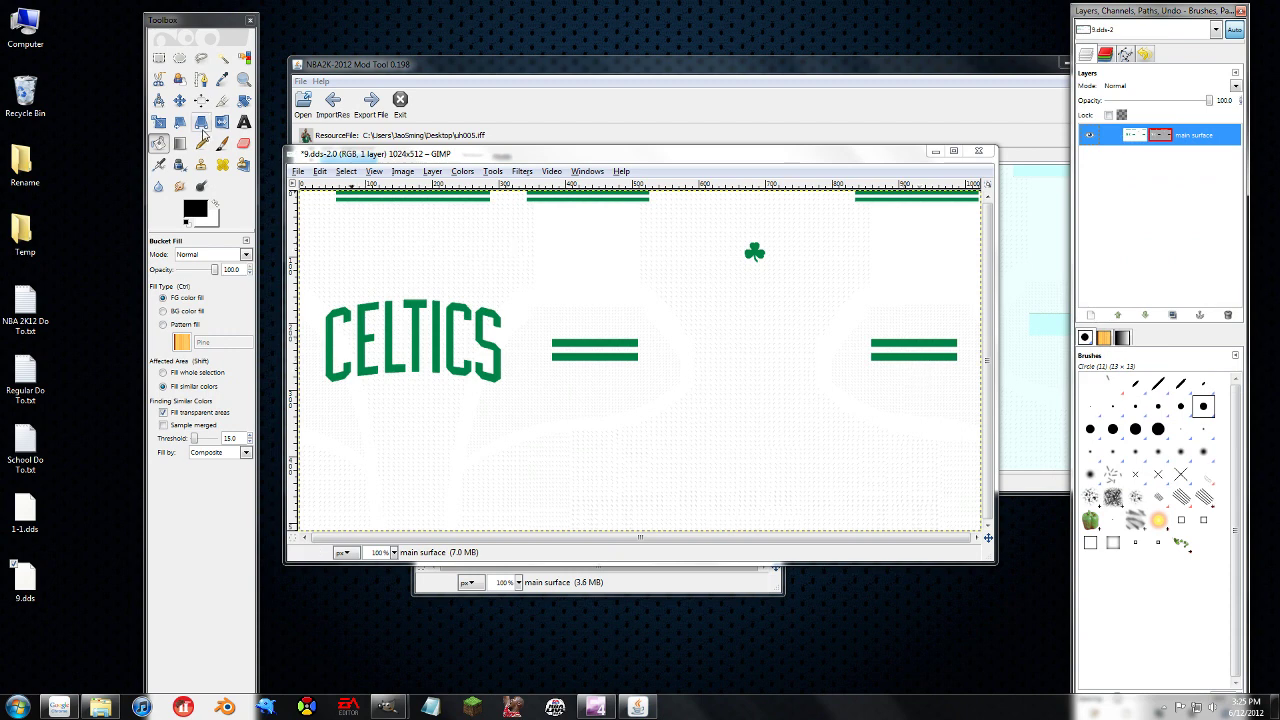
# Bucket-fill the white jersey body black at threshold 95.6, then apply the layer mask
pyautogui.click(562, 281)
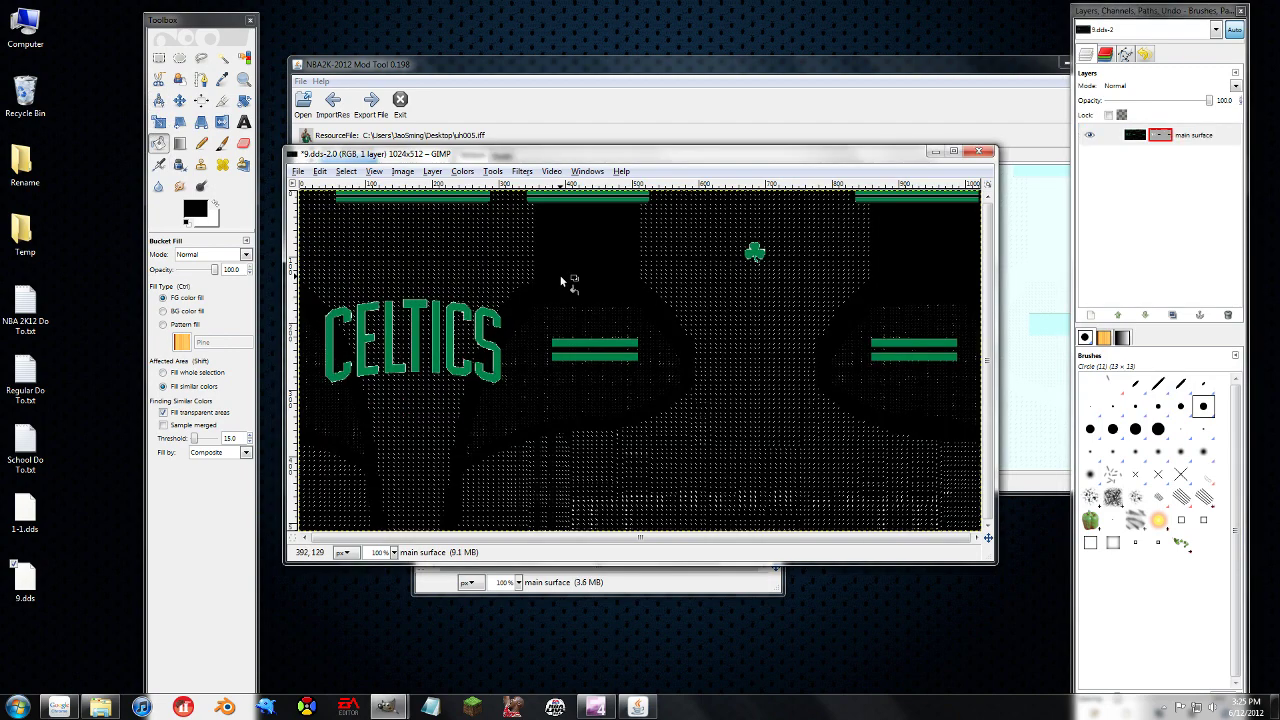
pyautogui.hotkey('ctrl', 'z')
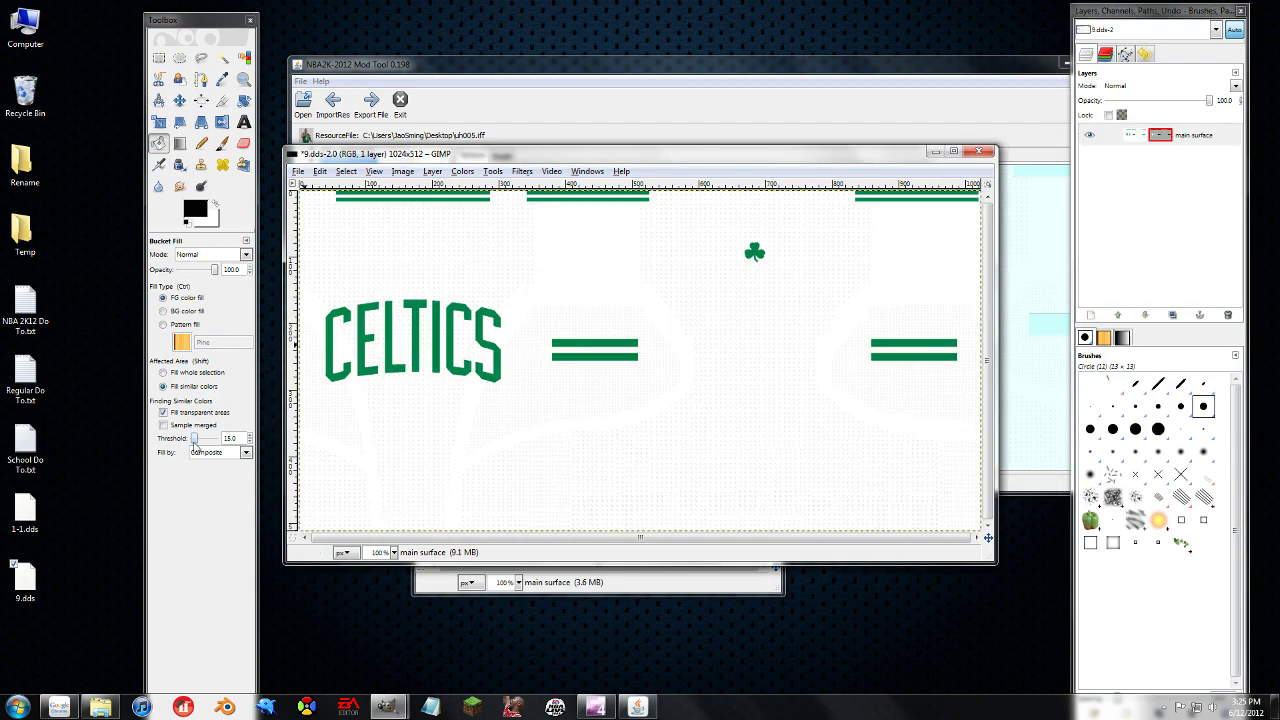
pyautogui.click(203, 443)
pyautogui.moveTo(203, 443); pyautogui.dragTo(207, 443)
pyautogui.click(565, 281)
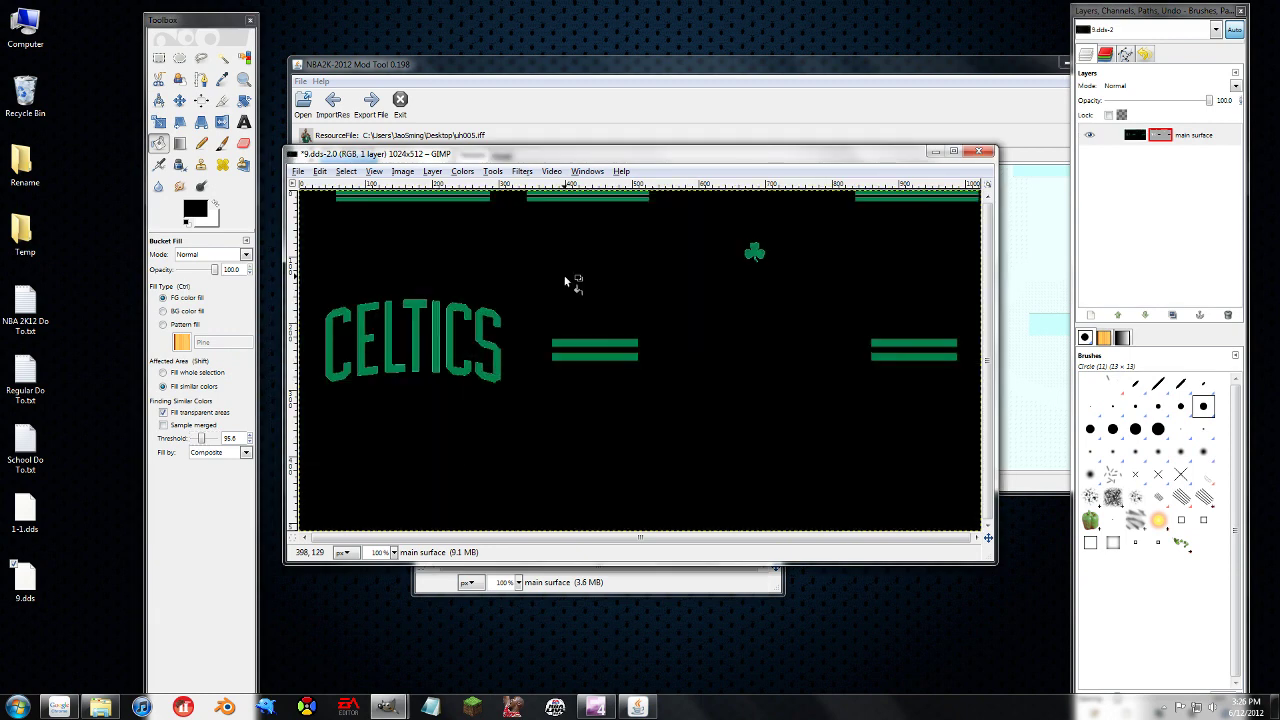
pyautogui.rightClick(1183, 141)
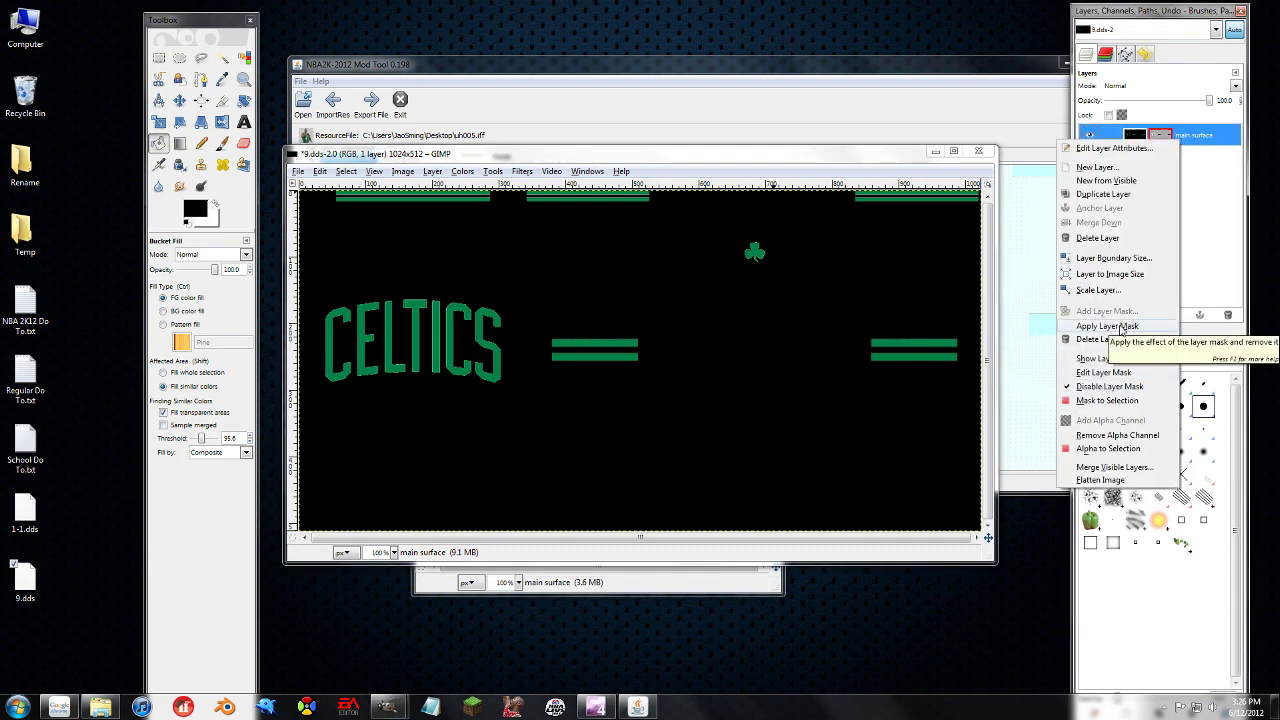
pyautogui.click(1106, 326)
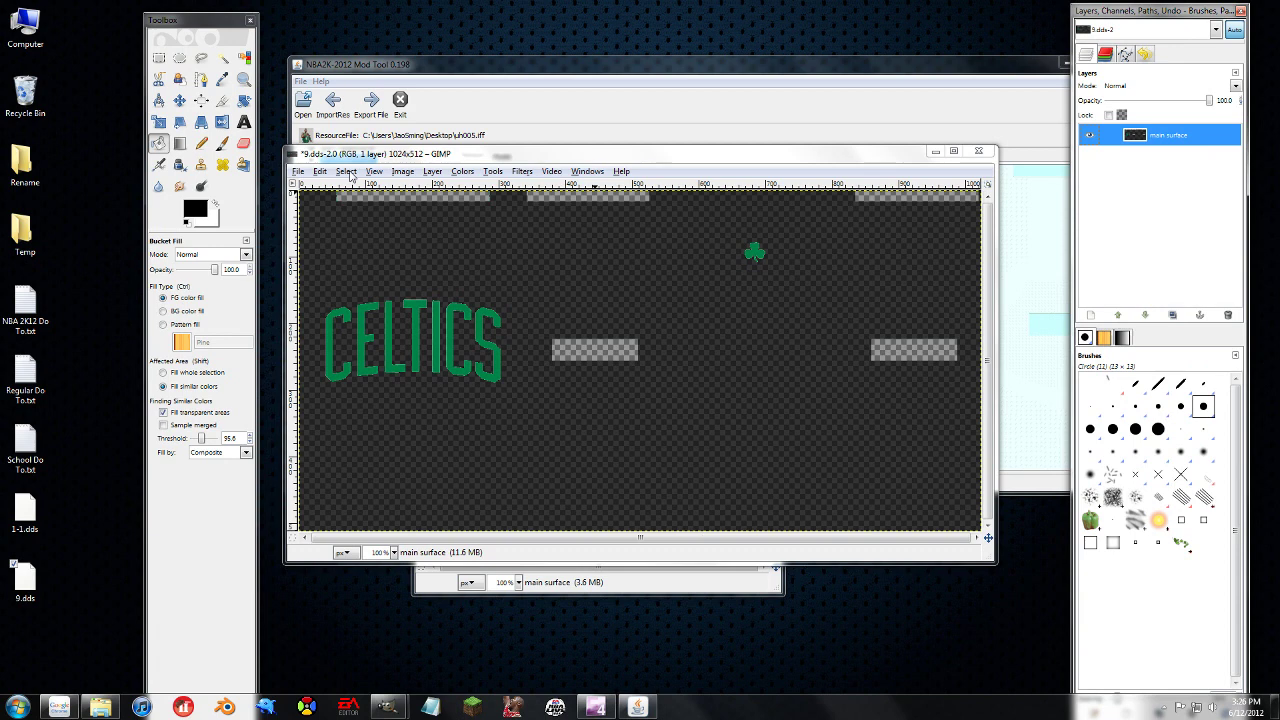
# Save the texture as 9.dds on the desktop, replacing the existing file
pyautogui.click(297, 171)
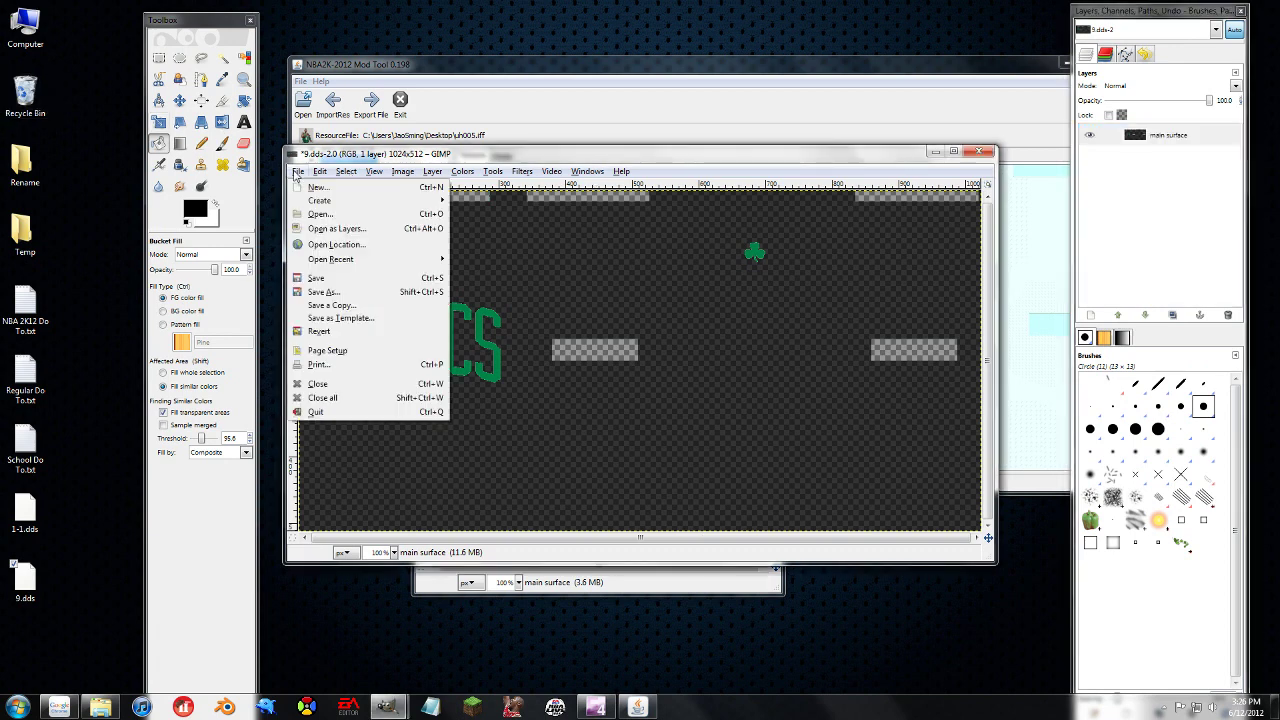
pyautogui.click(329, 292)
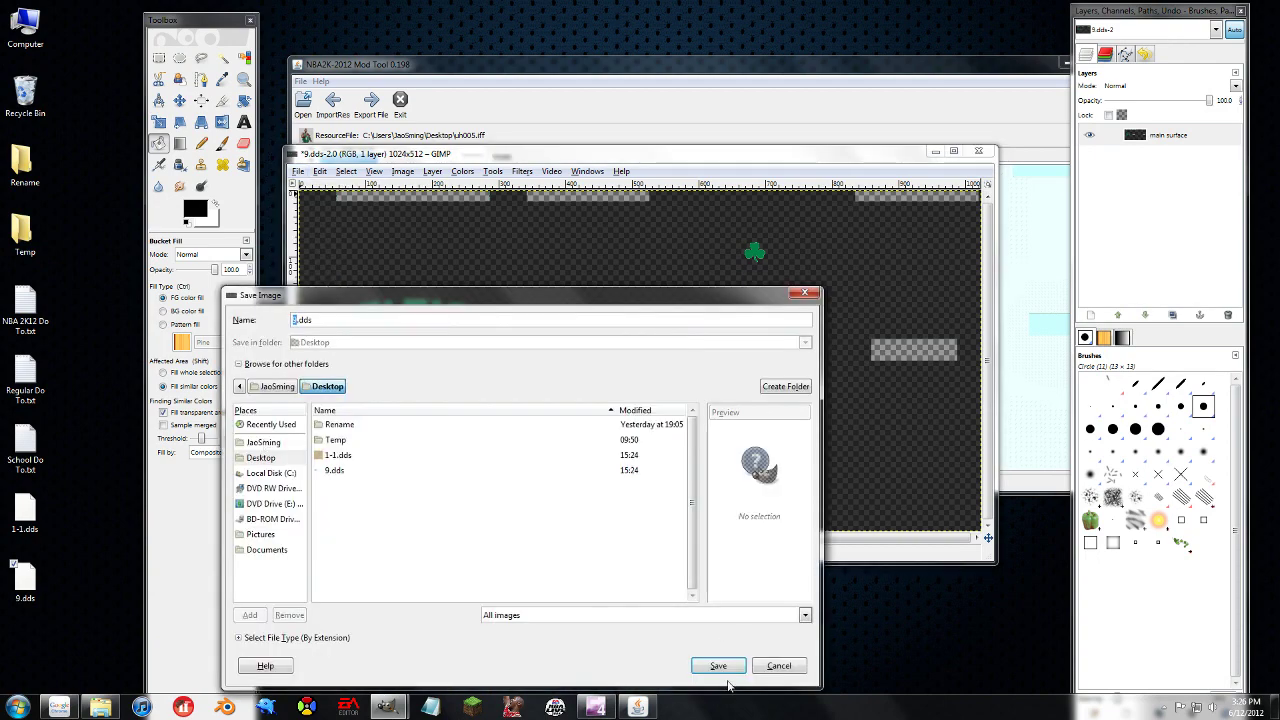
pyautogui.click(726, 668)
pyautogui.click(624, 540)
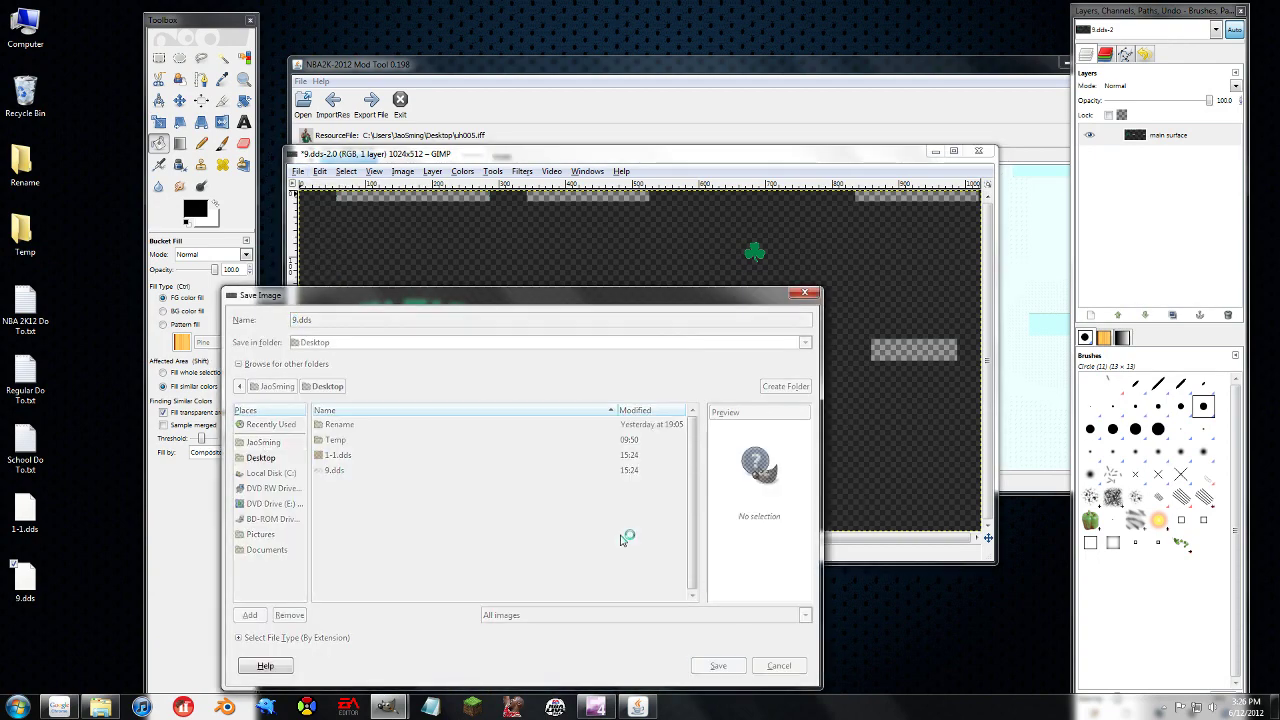
# Export the DDS with BC3 / DXT5 compression
pyautogui.moveTo(74, 32); pyautogui.dragTo(478, 545)
pyautogui.click(667, 72)
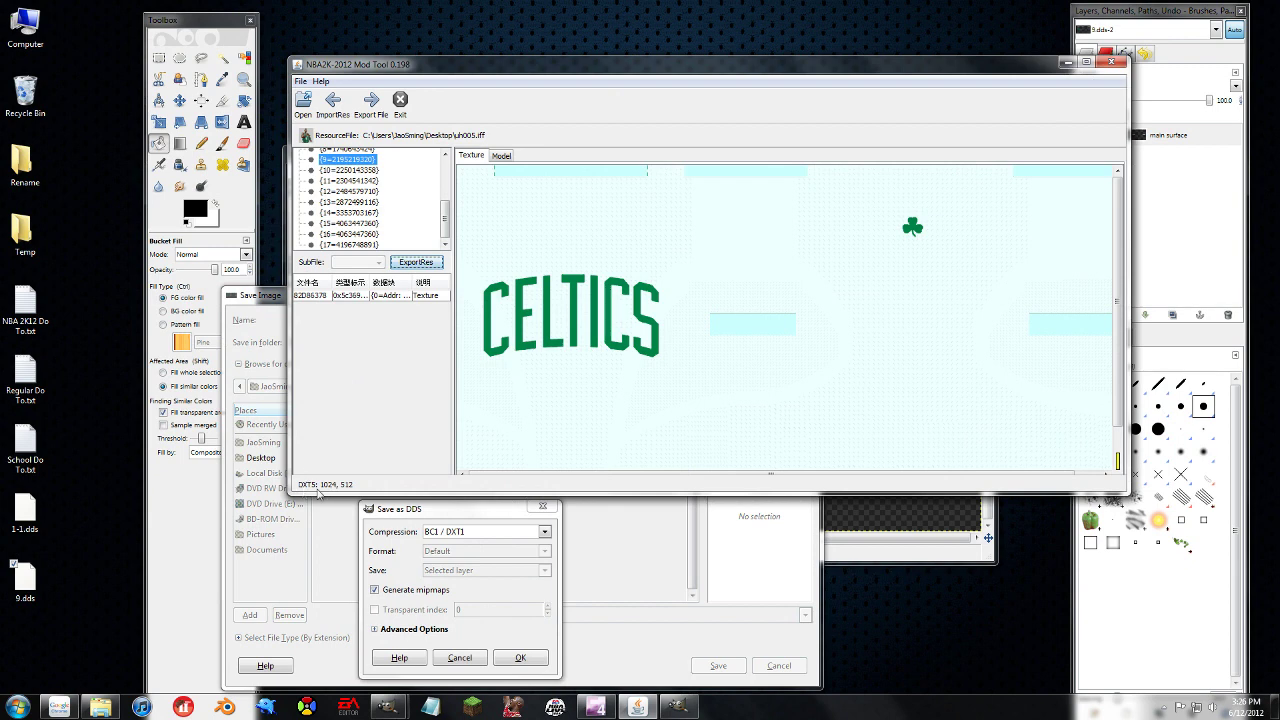
pyautogui.click(465, 532)
pyautogui.click(450, 593)
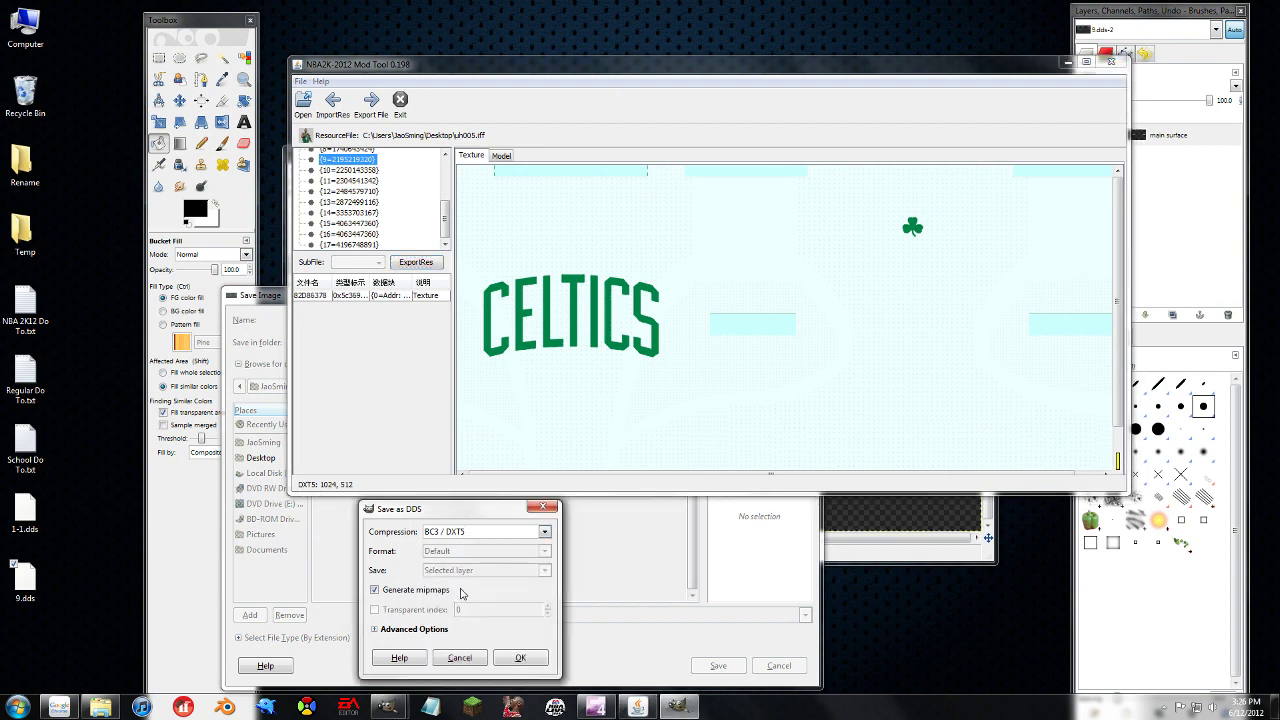
pyautogui.click(520, 657)
# Import the edited 9.dds from the desktop with ImportRes and dismiss the success message
pyautogui.click(333, 101)
pyautogui.doubleClick(608, 218)
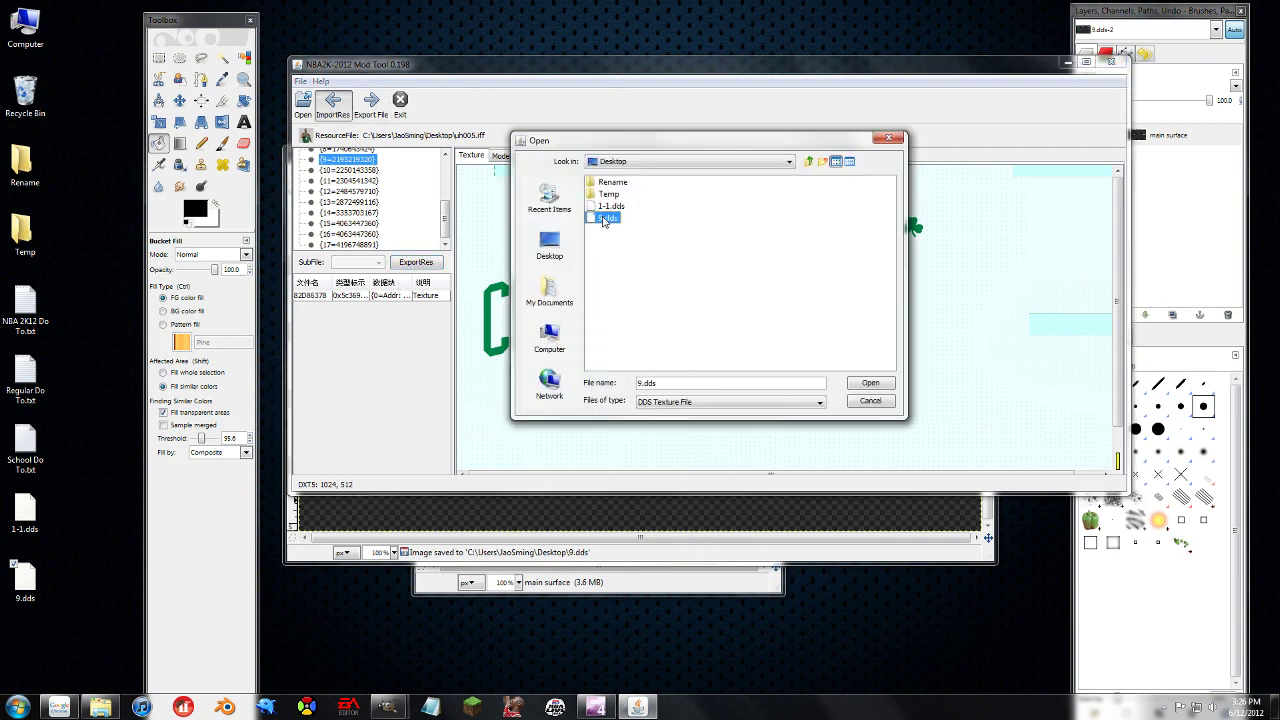
pyautogui.click(709, 297)
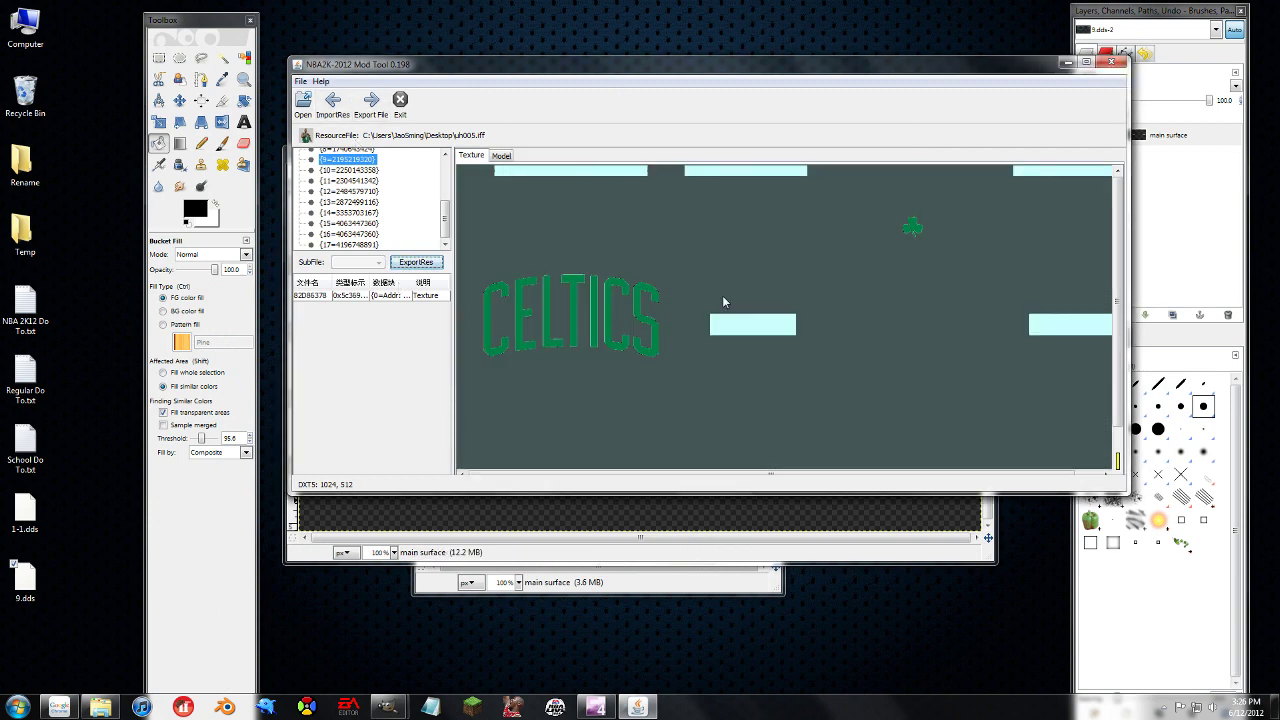